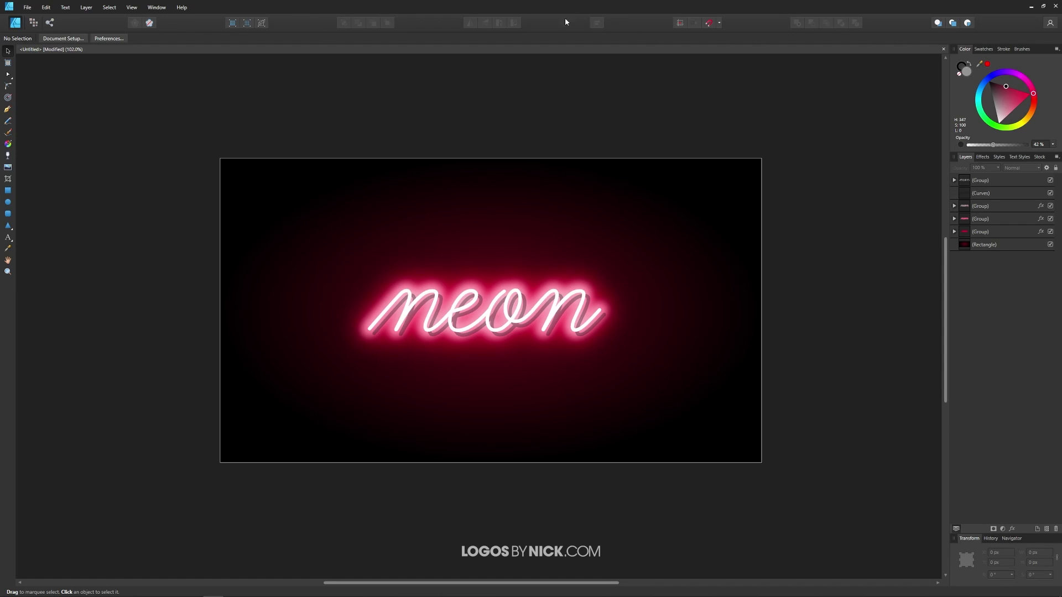
Create a new 1280 × 720 px document from the YouTube Thumbnail preset
key("ctrl+n")
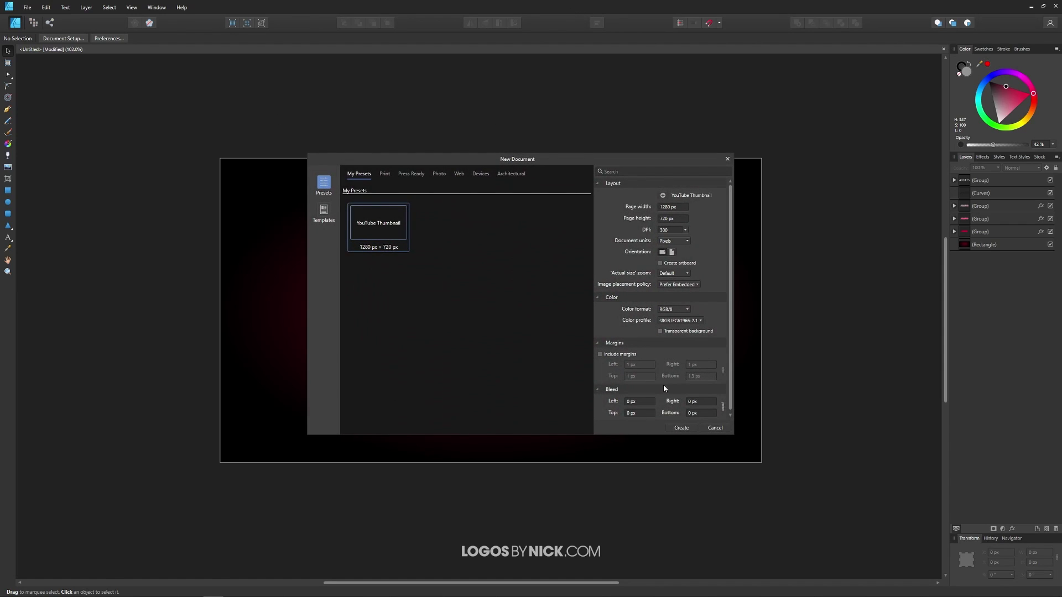
left_click(680, 428)
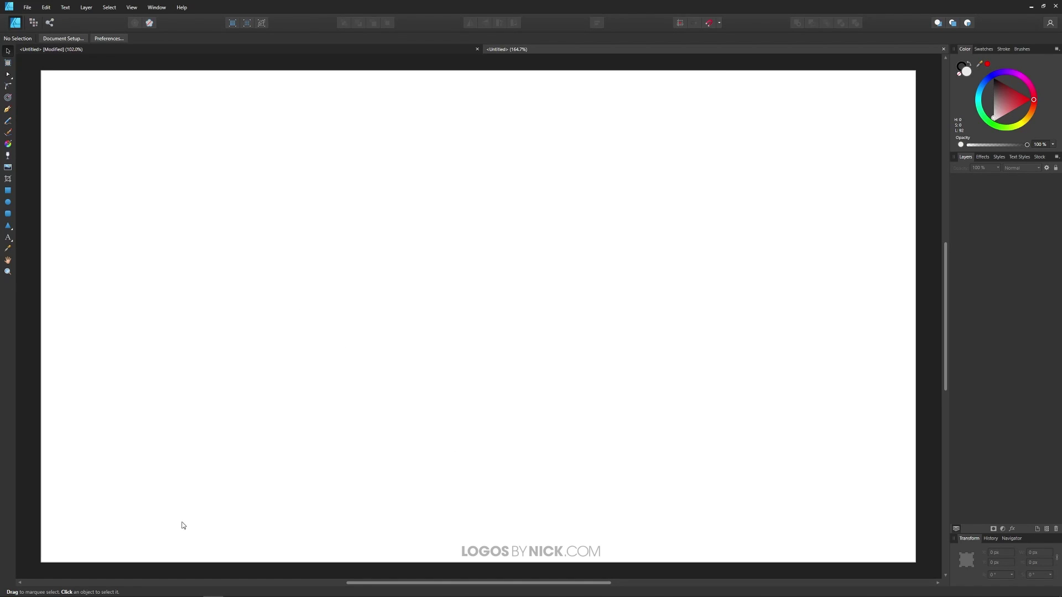
Add an artistic text object reading 'neon' near the page centre
left_click(12, 239)
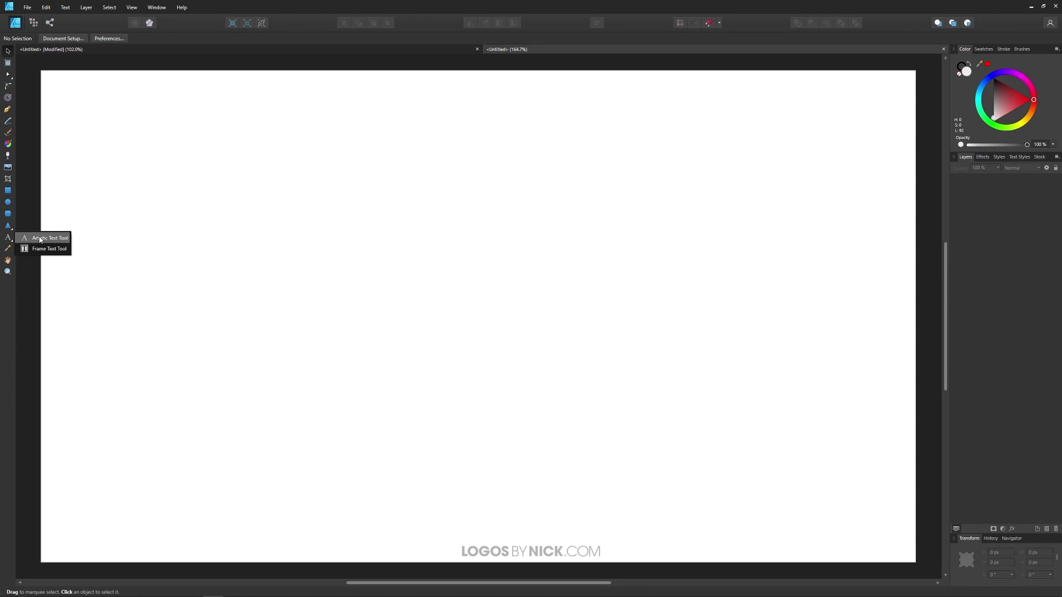
left_click(40, 239)
left_click(360, 290)
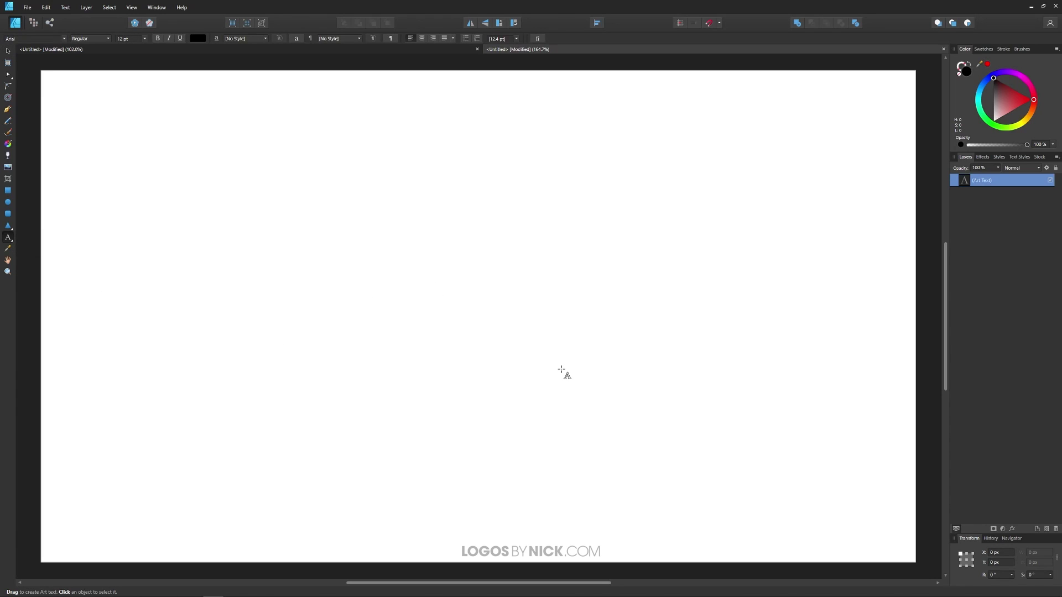
type("neon")
key("Escape")
left_click(398, 256)
Change the 'neon' text's font from Arial to Learning Curve
double_click(415, 283)
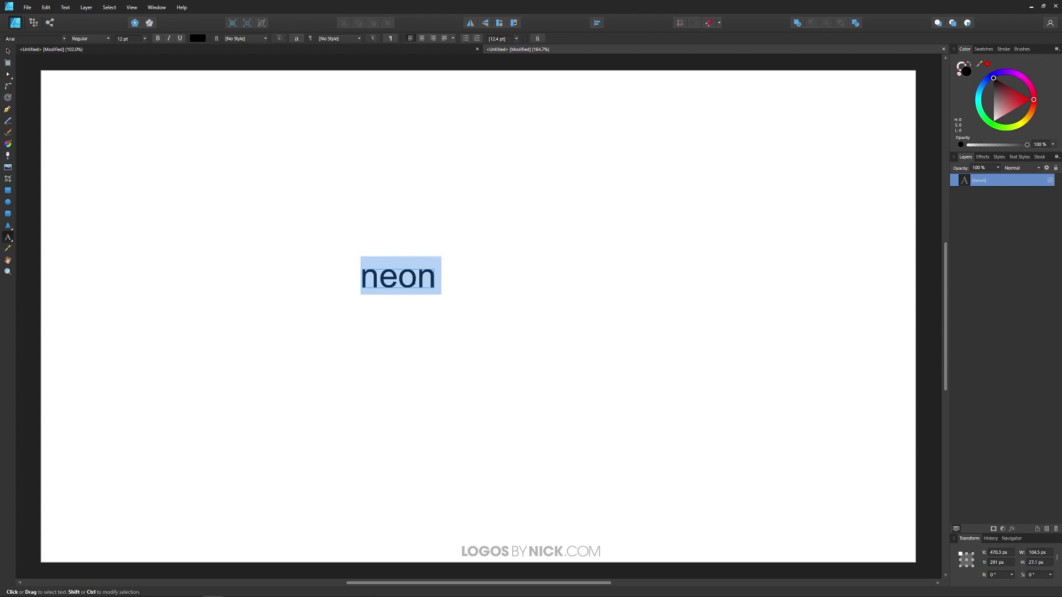
left_click(33, 38)
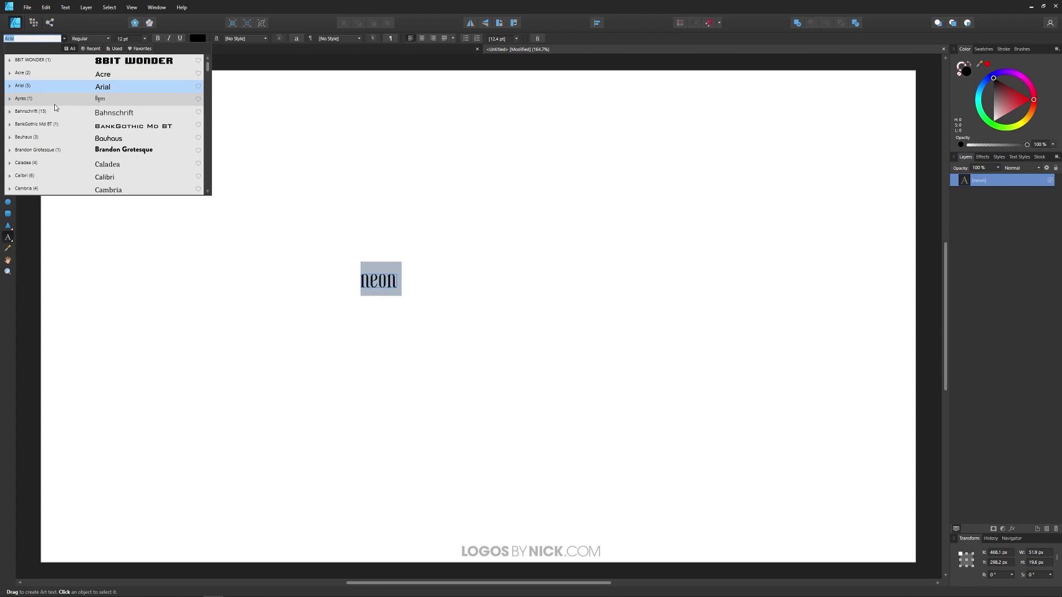
type("learn")
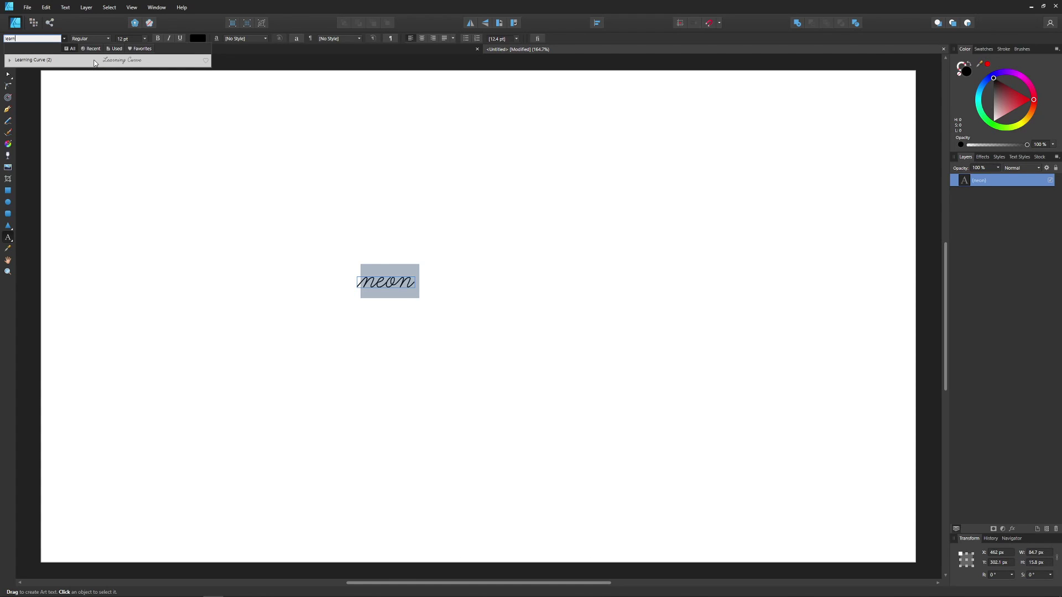
left_click(94, 60)
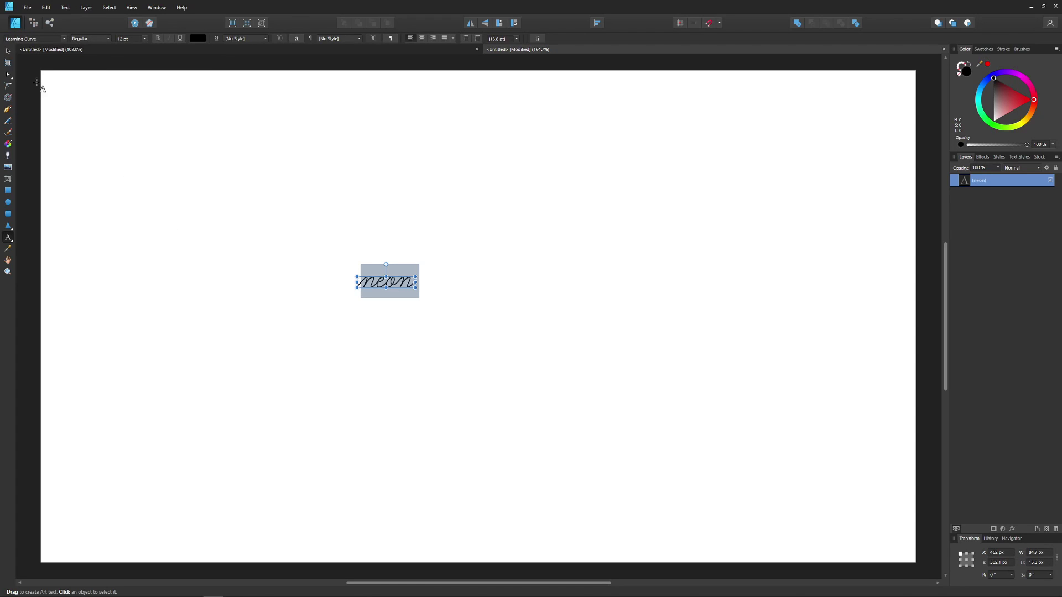
Scale the word up to about 64 pt, colour it red, and move it lower
key("Escape")
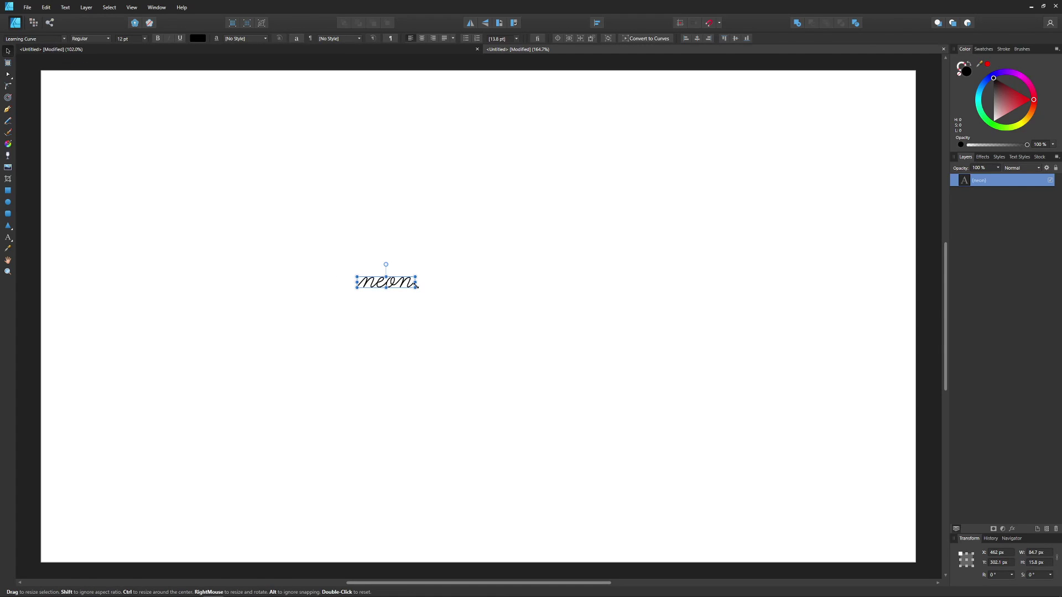
left_click_drag(416, 286, 673, 372)
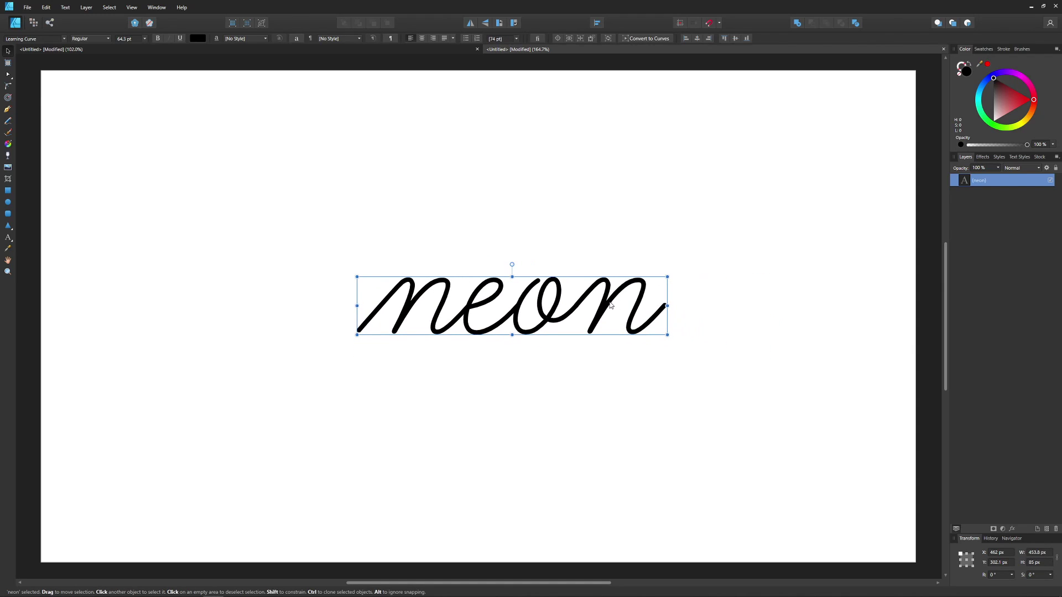
left_click_drag(610, 305, 539, 409)
left_click_drag(1021, 104, 1039, 93)
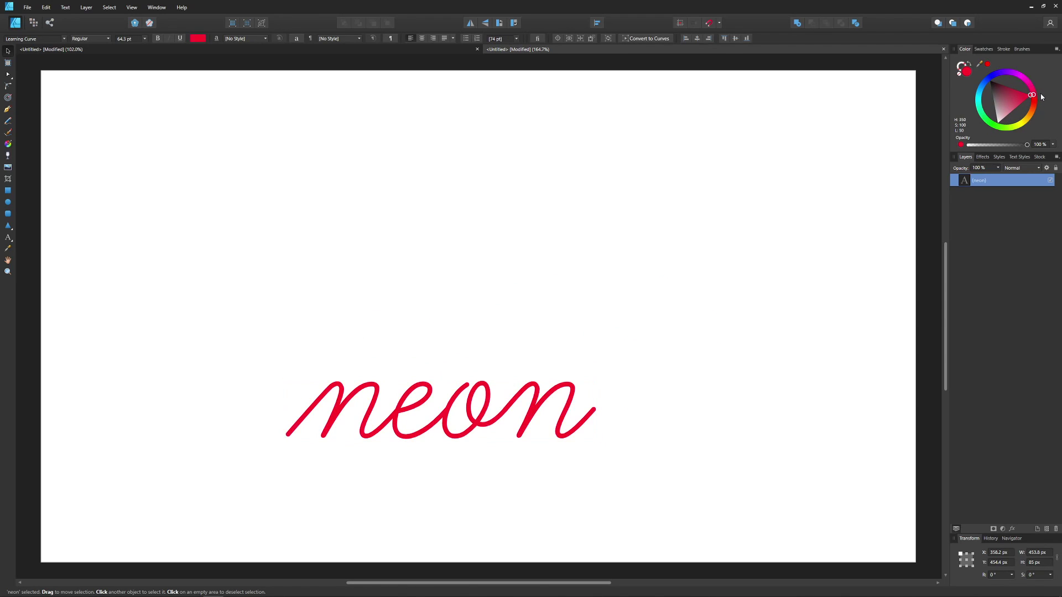
left_click_drag(507, 413, 506, 454)
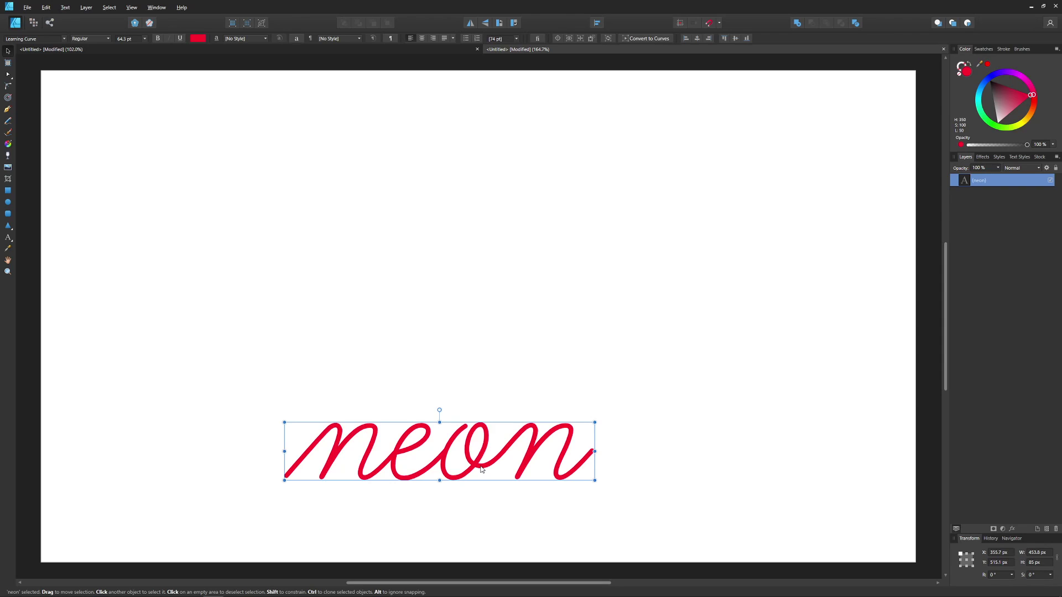
Clone the word upward three times, colouring the copies pink, pale pink and white
mouse_move(482, 468)
left_mouse_down()
mouse_move(489, 356)
mouse_move(490, 378)
mouse_move(490, 366)
left_mouse_up()
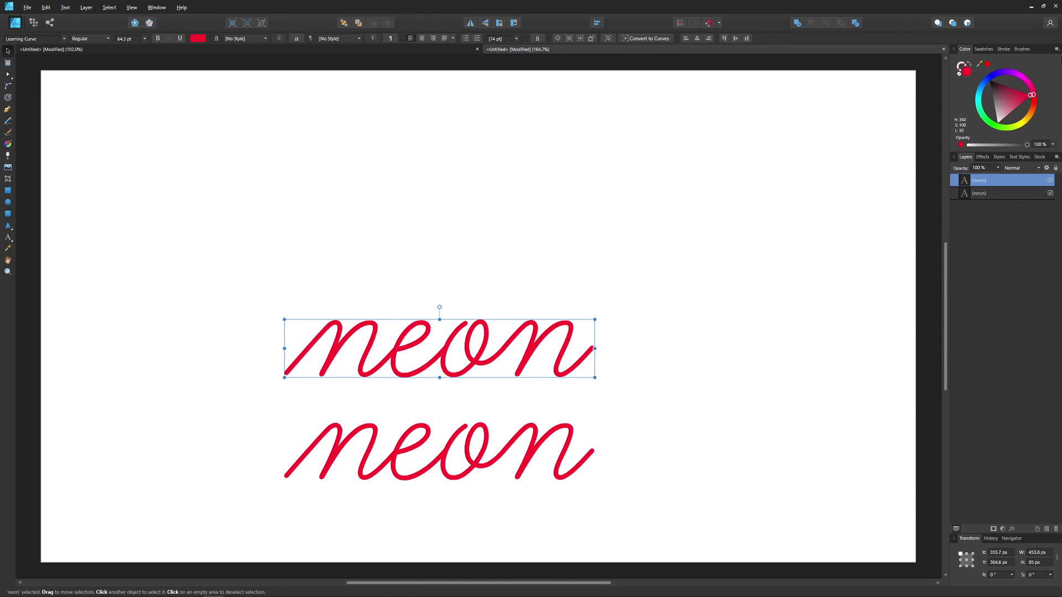
left_click_drag(1029, 95, 1021, 116)
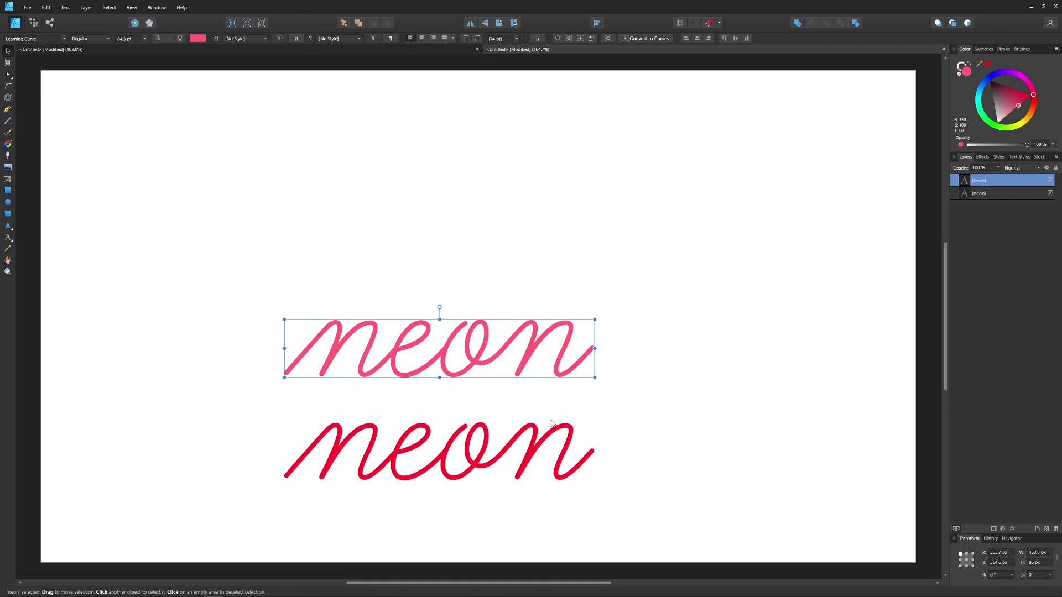
left_click_drag(513, 366, 499, 263)
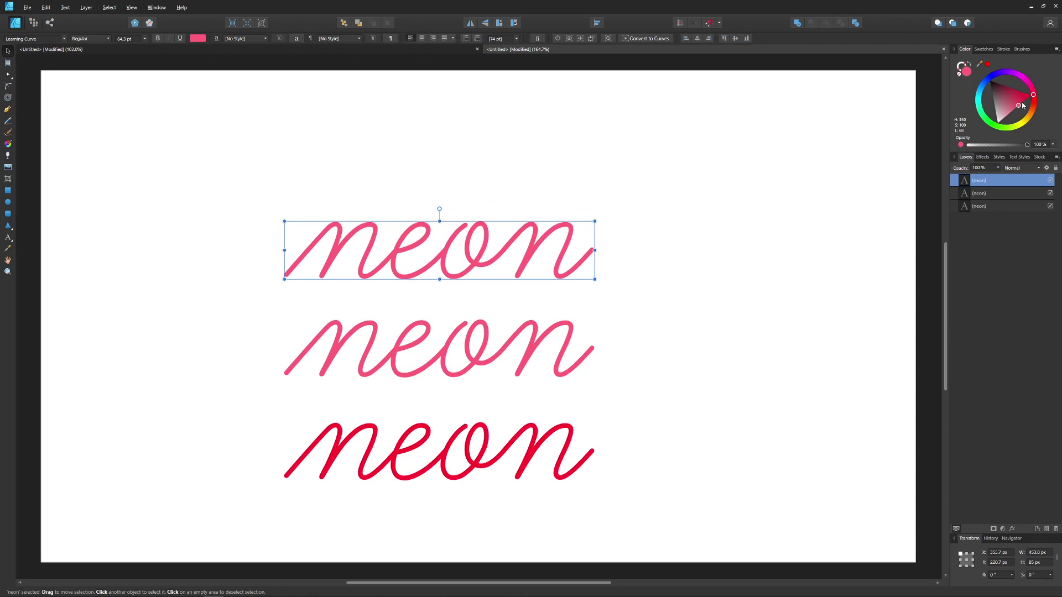
left_click_drag(1019, 106, 1010, 123)
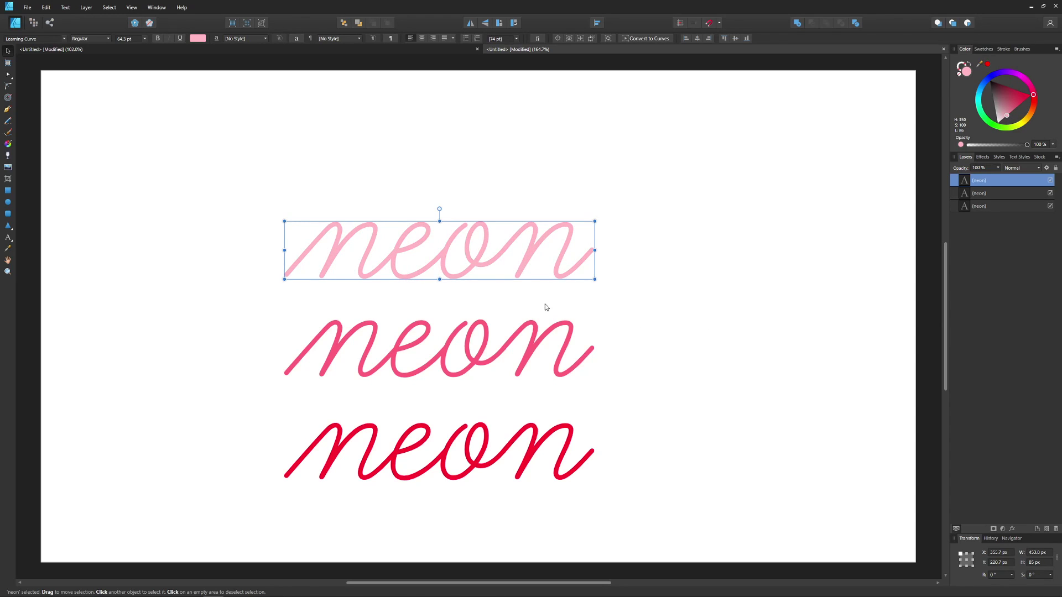
left_click_drag(477, 267, 478, 161)
left_click_drag(1006, 115, 997, 123)
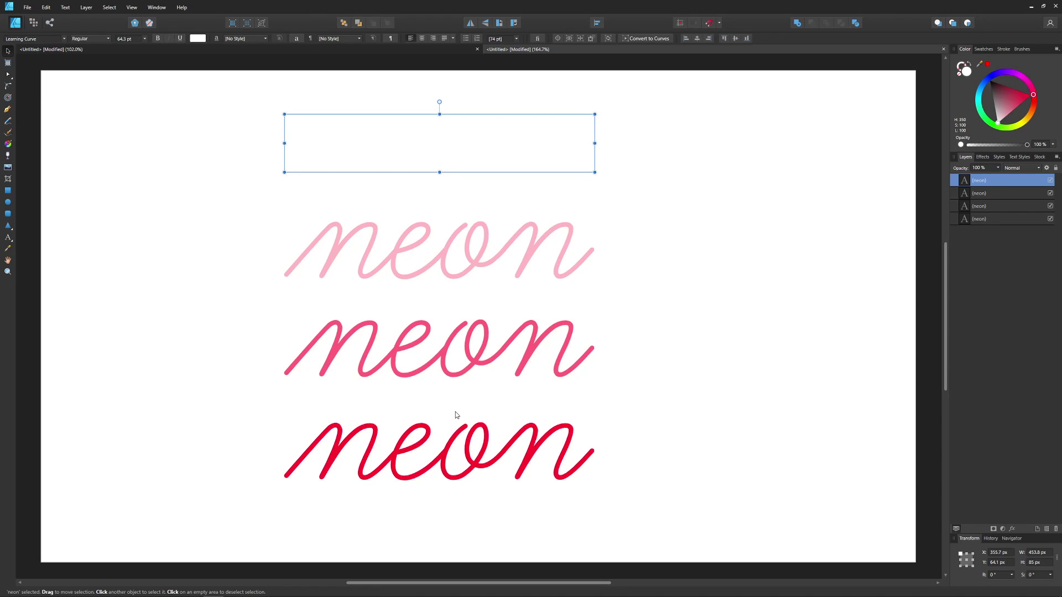
Zoom out, select all four 'neon' words and scale them up together
scroll(456, 412, "down", 3)
scroll(458, 466, "down", 2)
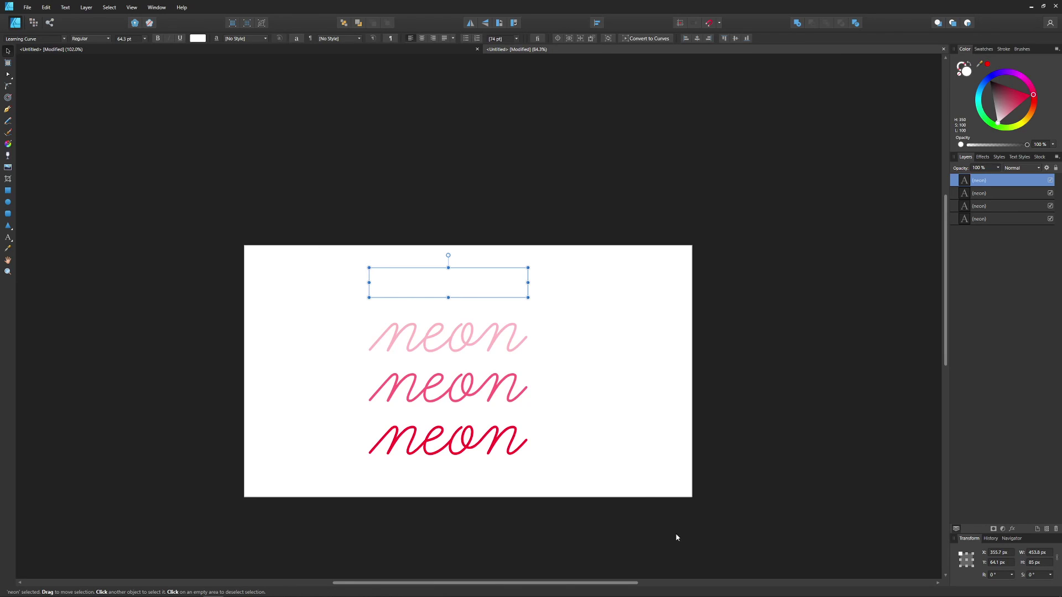
left_click_drag(625, 538, 304, 173)
left_click_drag(528, 455, 569, 503)
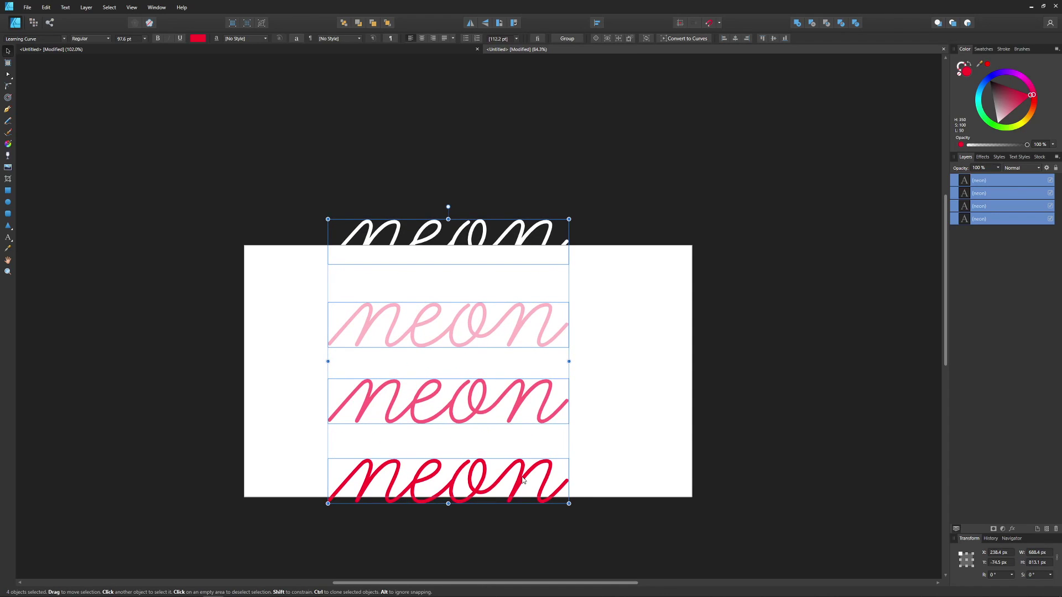
Reposition the stack so the white copy sits just above the page's top edge
left_click_drag(523, 476, 540, 389)
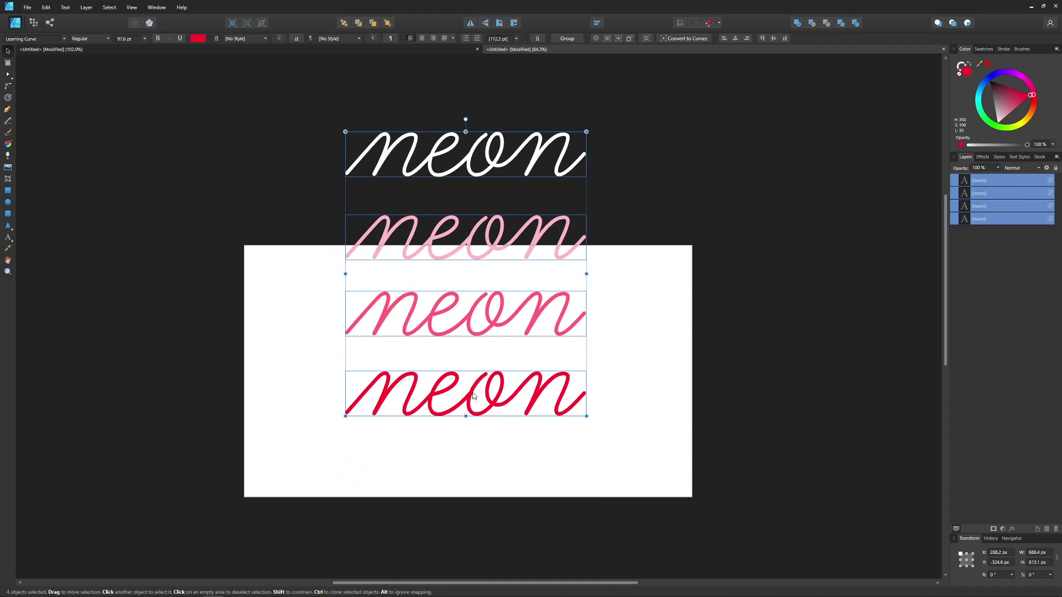
left_click_drag(473, 394, 470, 387)
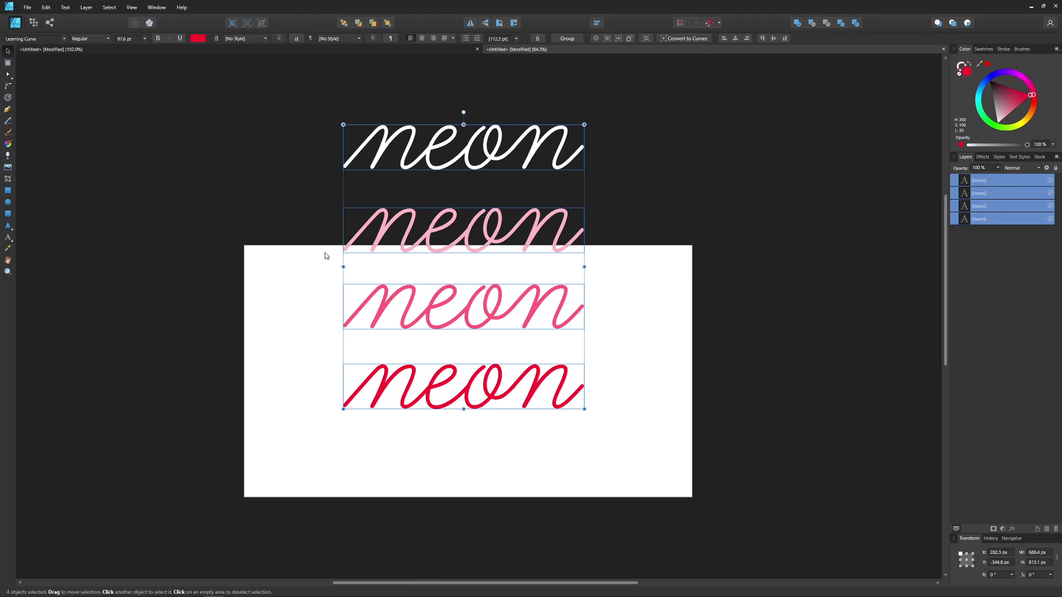
left_click_drag(497, 388, 500, 438)
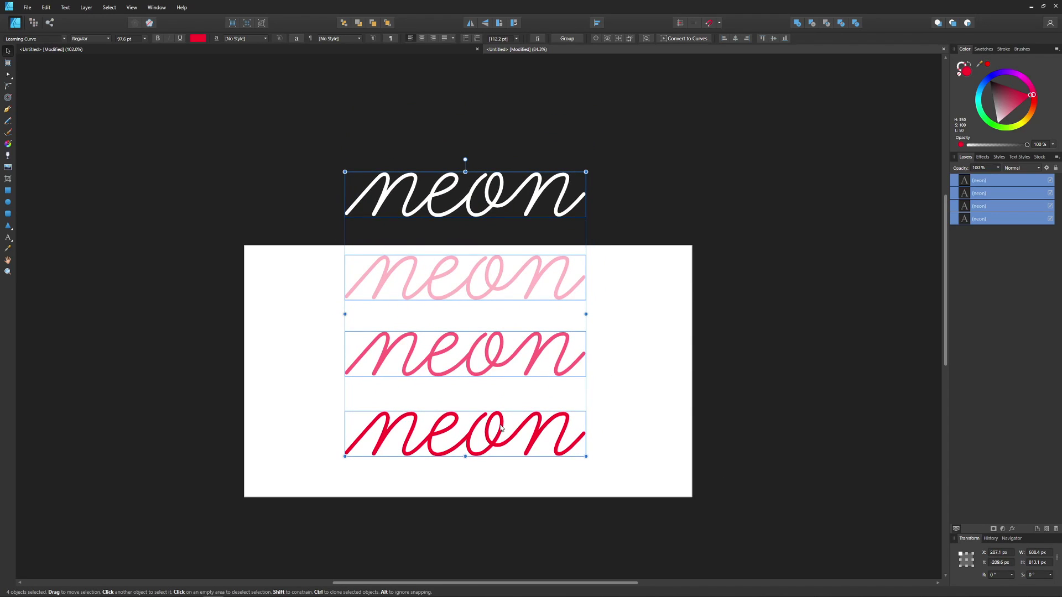
left_click_drag(492, 364, 494, 383)
left_click(645, 328)
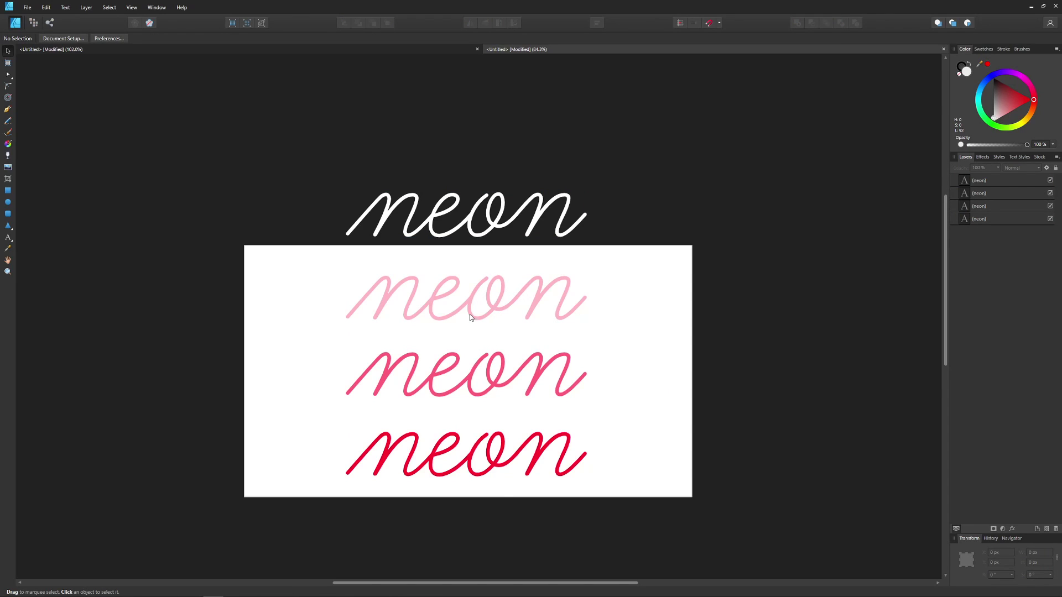
Give the pale pink 'neon' copy a 7.5 px contour with the Contour Tool
scroll(471, 311, "up", 3)
scroll(463, 330, "up", 1)
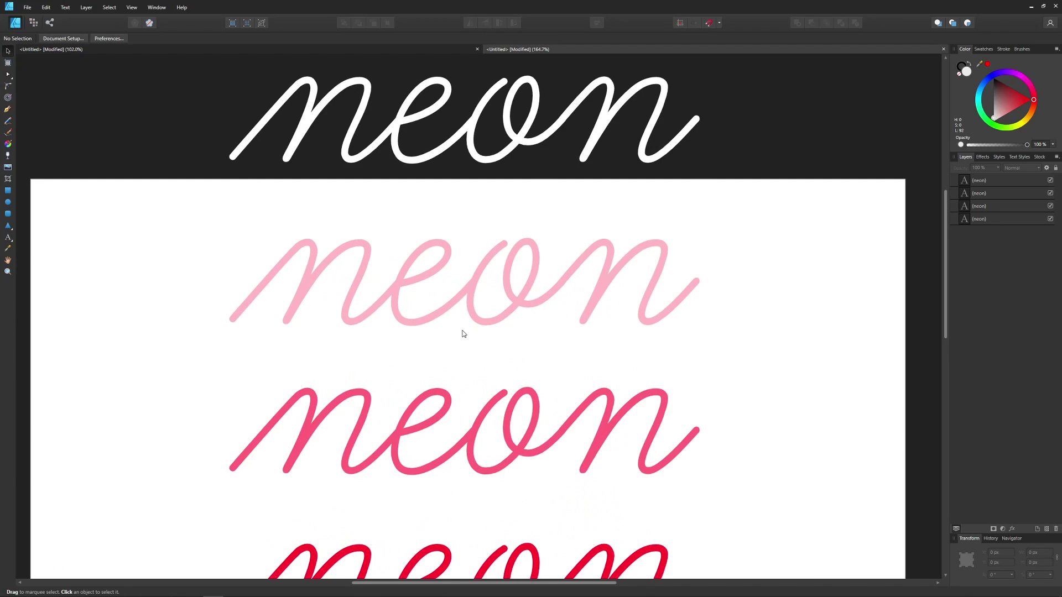
left_click(473, 293)
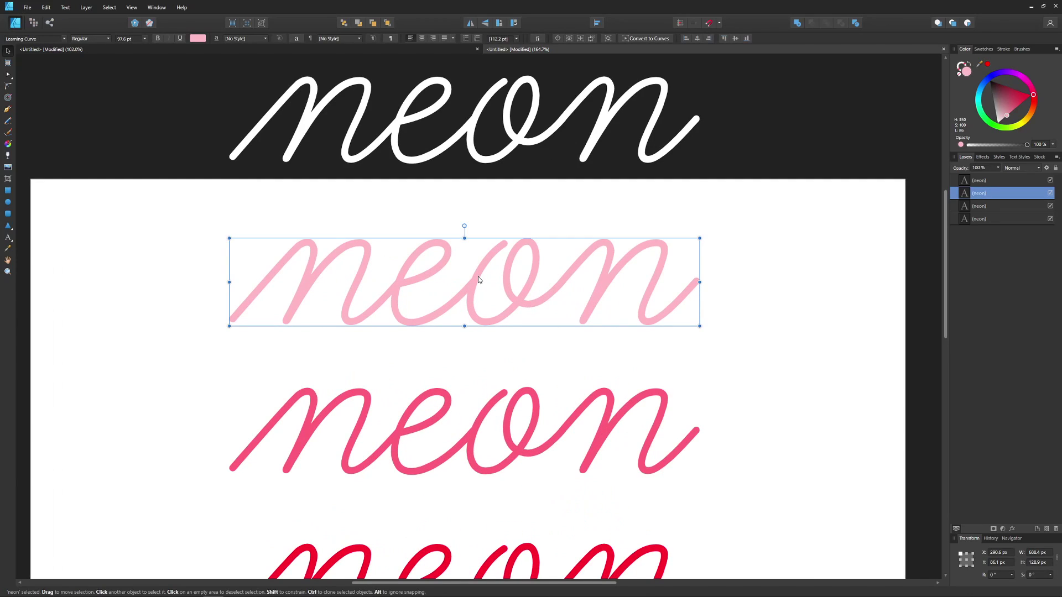
left_click(7, 98)
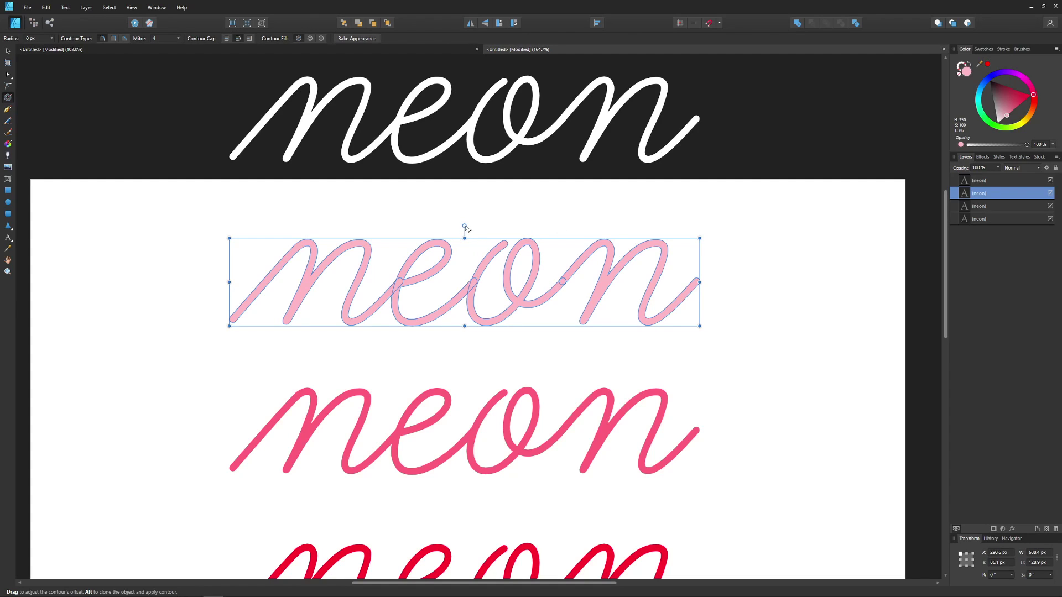
left_click_drag(464, 226, 470, 230)
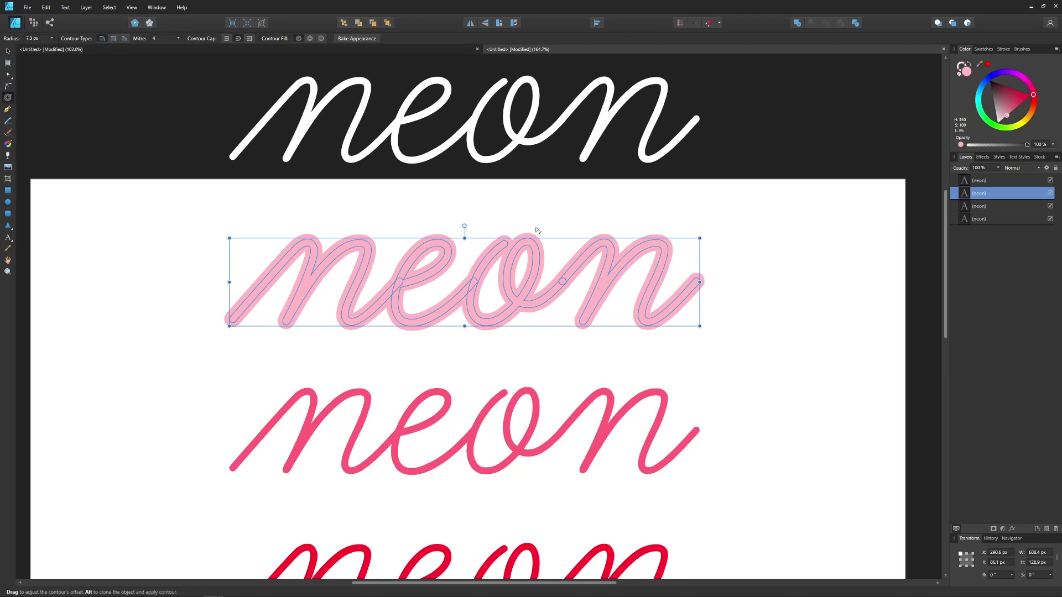
Contour the pink copy to 12.1 px and the red copy to 21.9 px
scroll(522, 284, "down", 1)
scroll(497, 349, "down", 1)
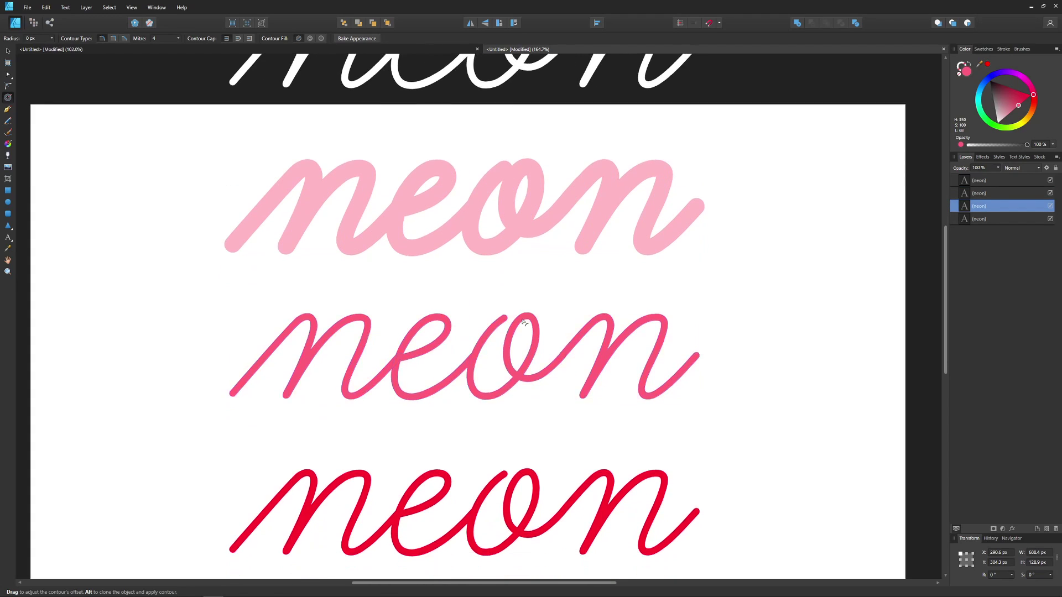
left_click(497, 349)
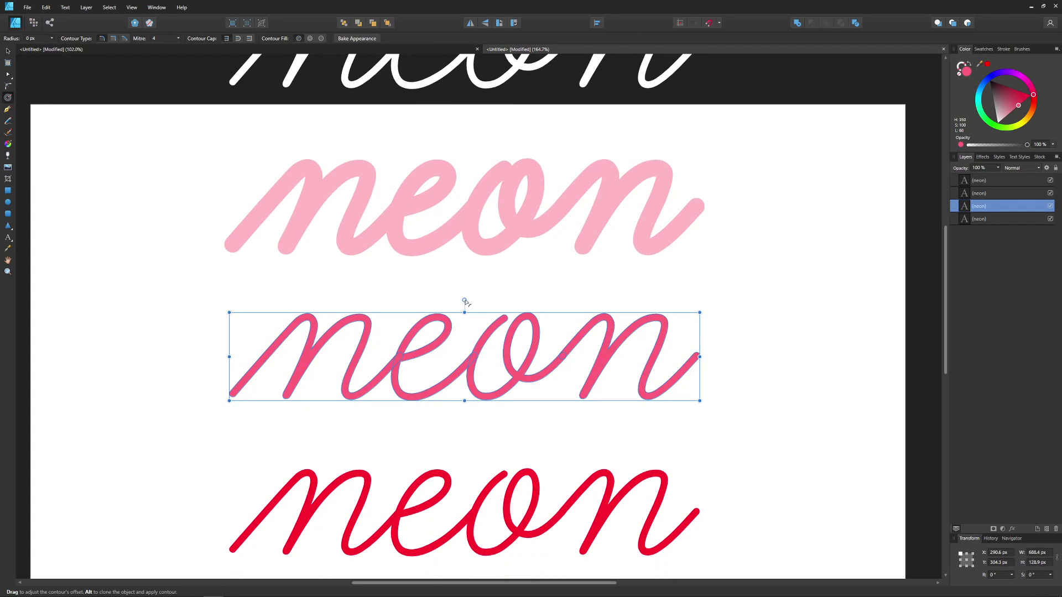
left_click_drag(465, 300, 474, 301)
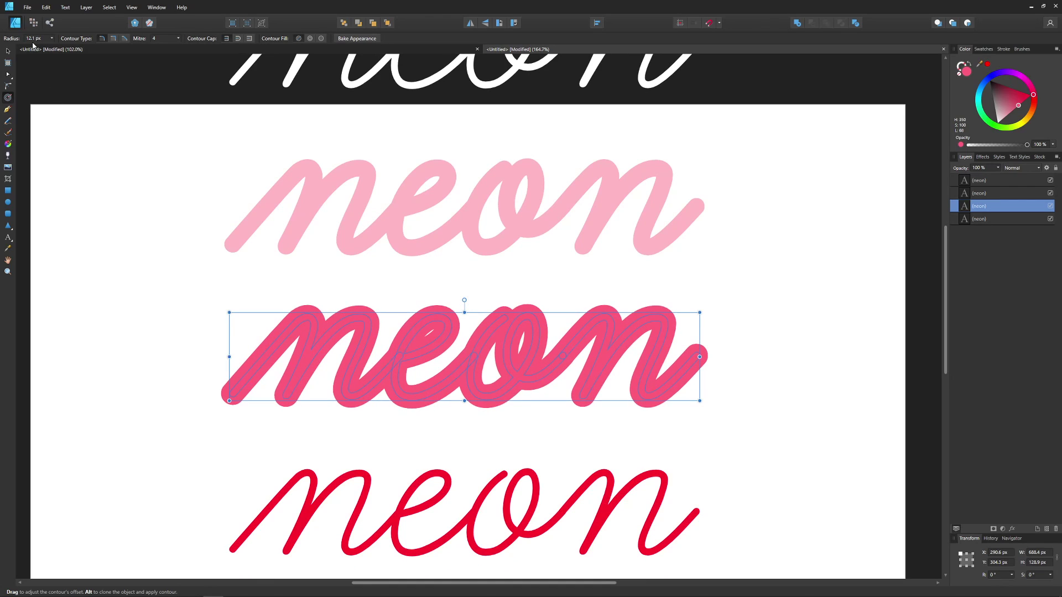
scroll(426, 360, "down", 2)
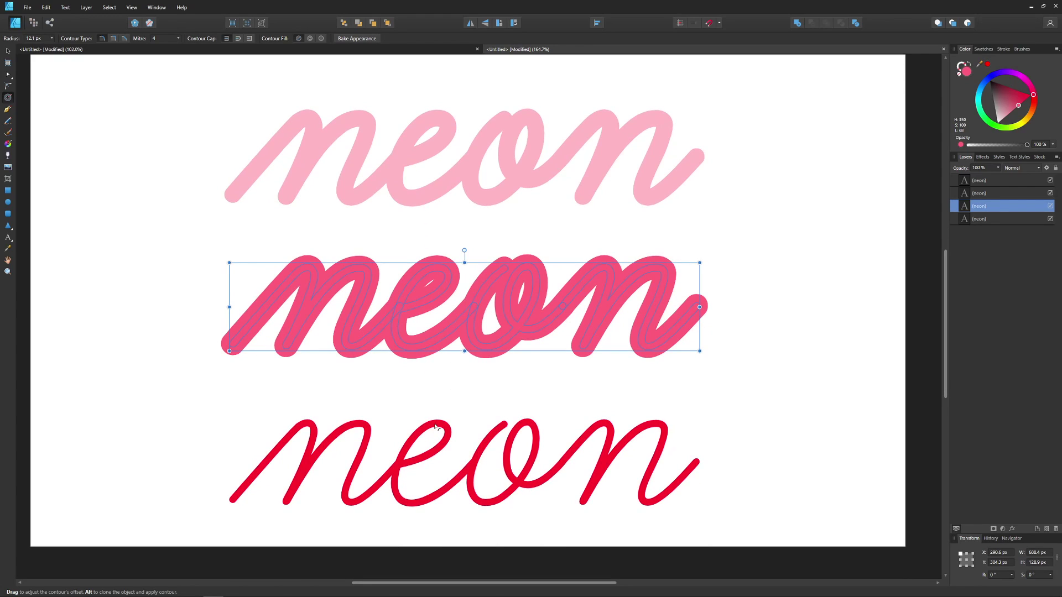
left_click(435, 427)
left_click_drag(465, 408, 449, 456)
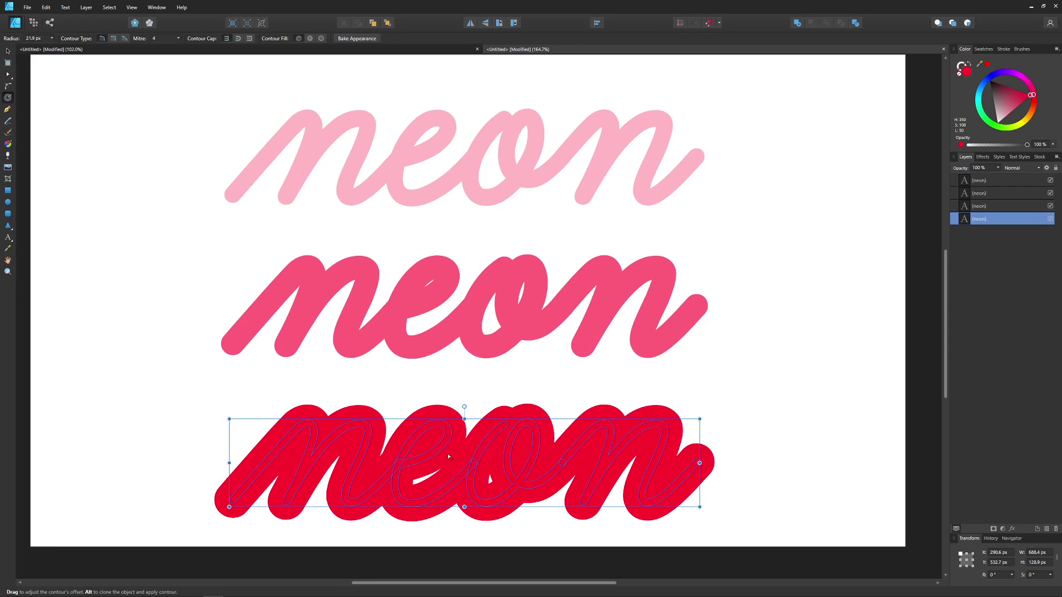
Select all four copies and align their vertical centres into one stacked outline
scroll(500, 370, "down", 2)
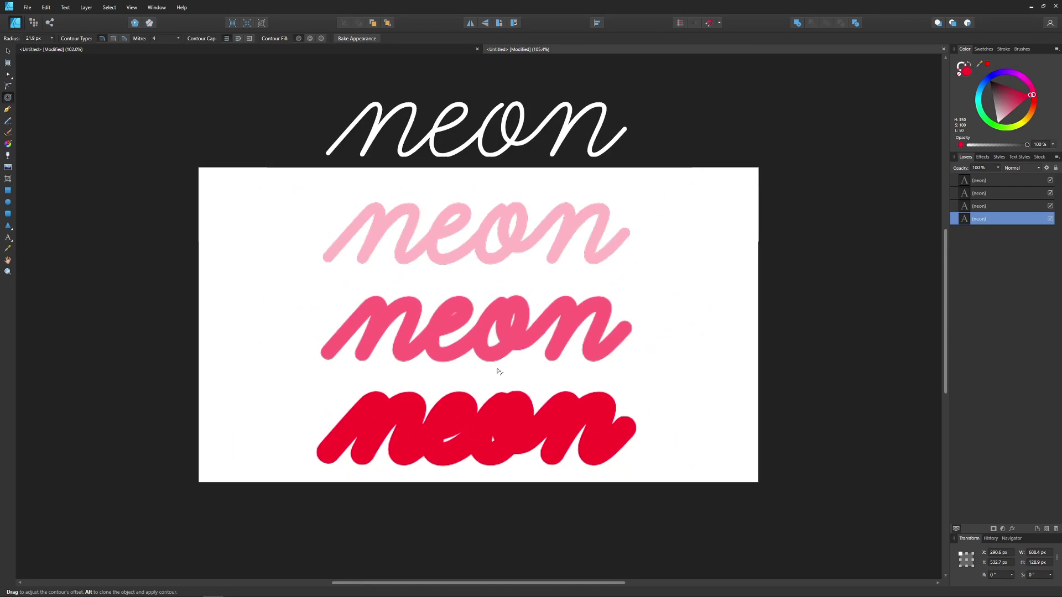
key("v")
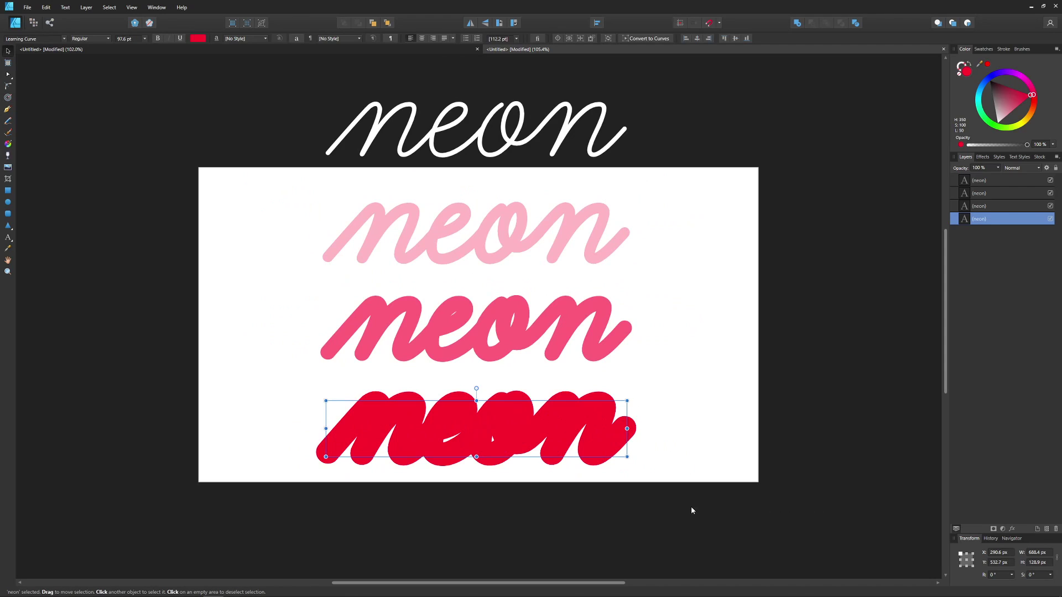
left_click_drag(693, 534, 257, 75)
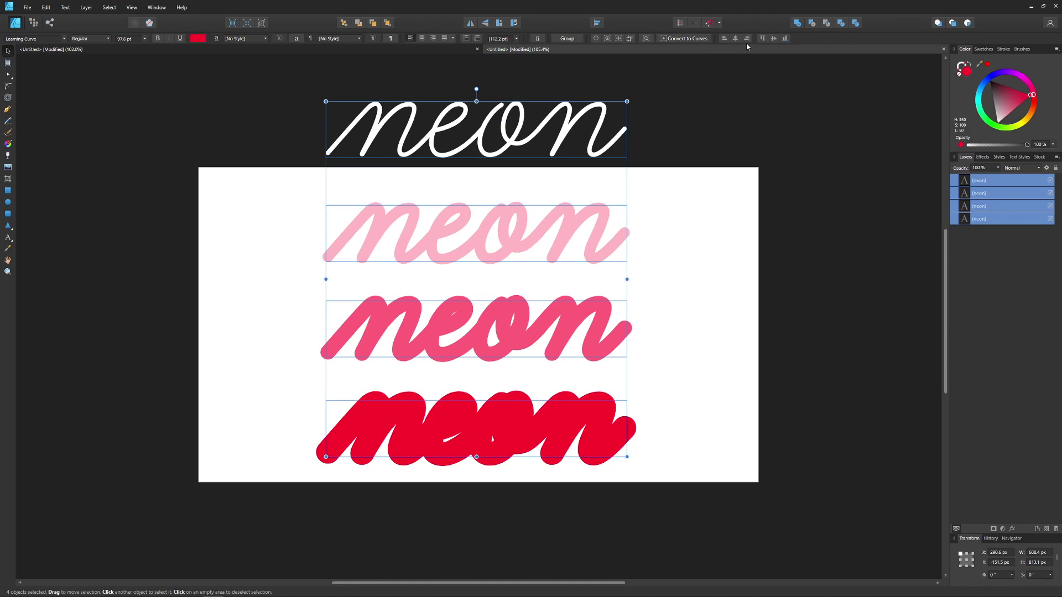
left_click(774, 38)
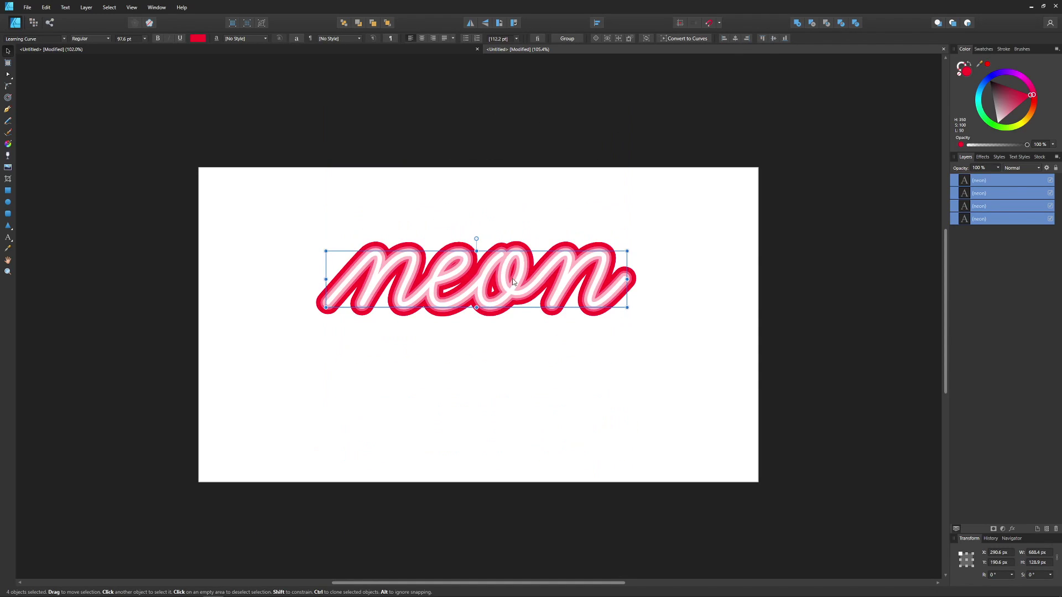
Bake the contour appearance into groups and move the stack lower on the page
left_click(8, 98)
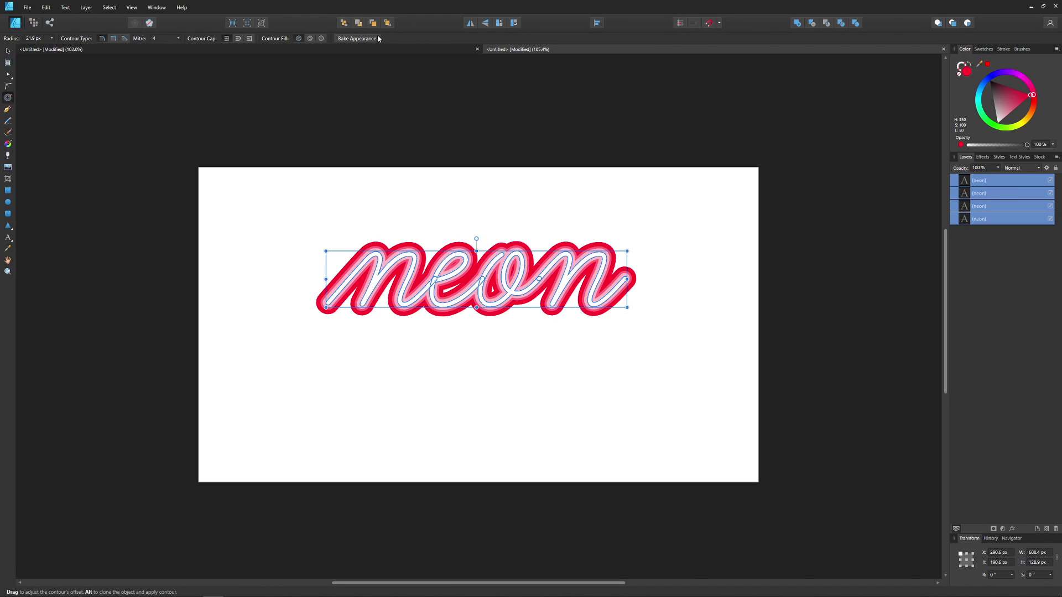
left_click(366, 38)
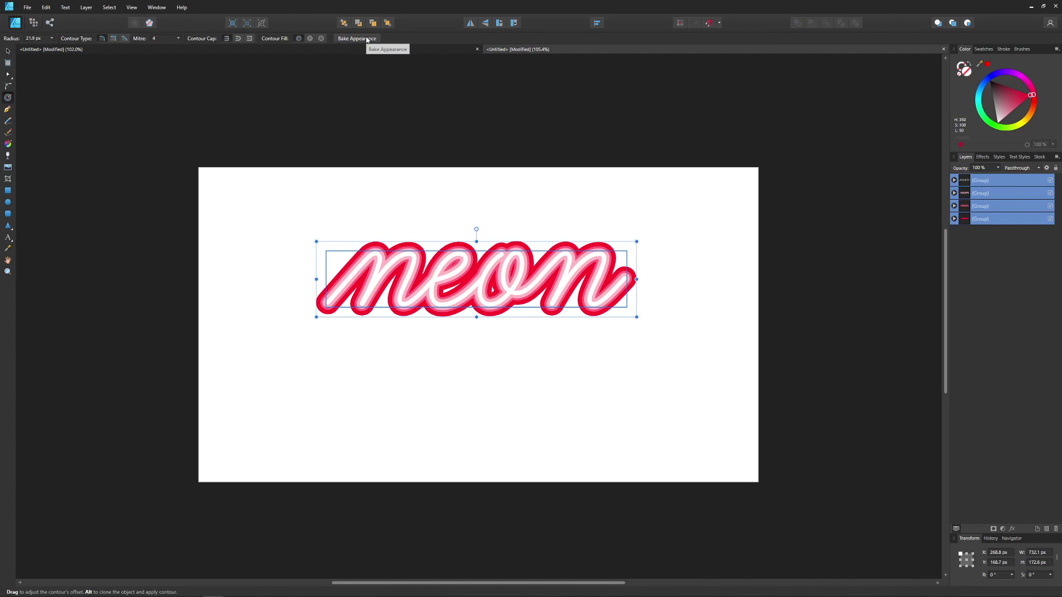
left_click(8, 51)
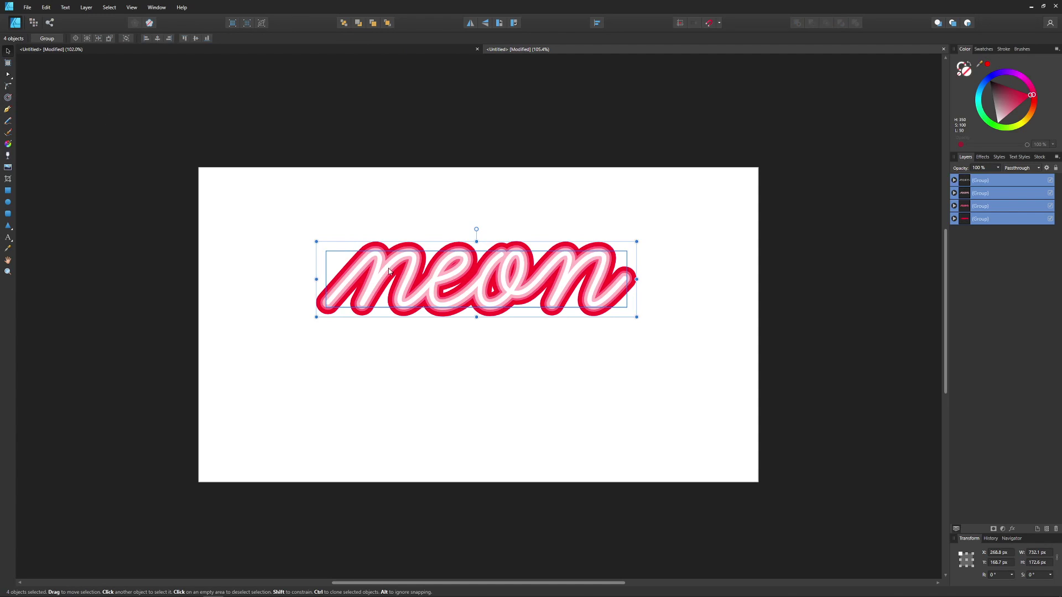
left_click_drag(488, 280, 485, 320)
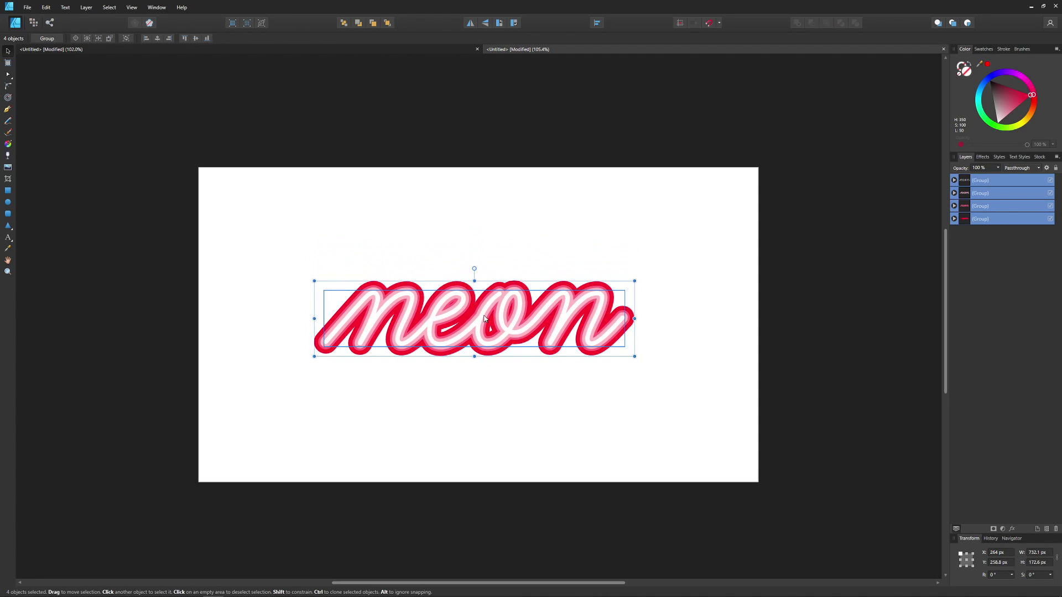
left_click(563, 381)
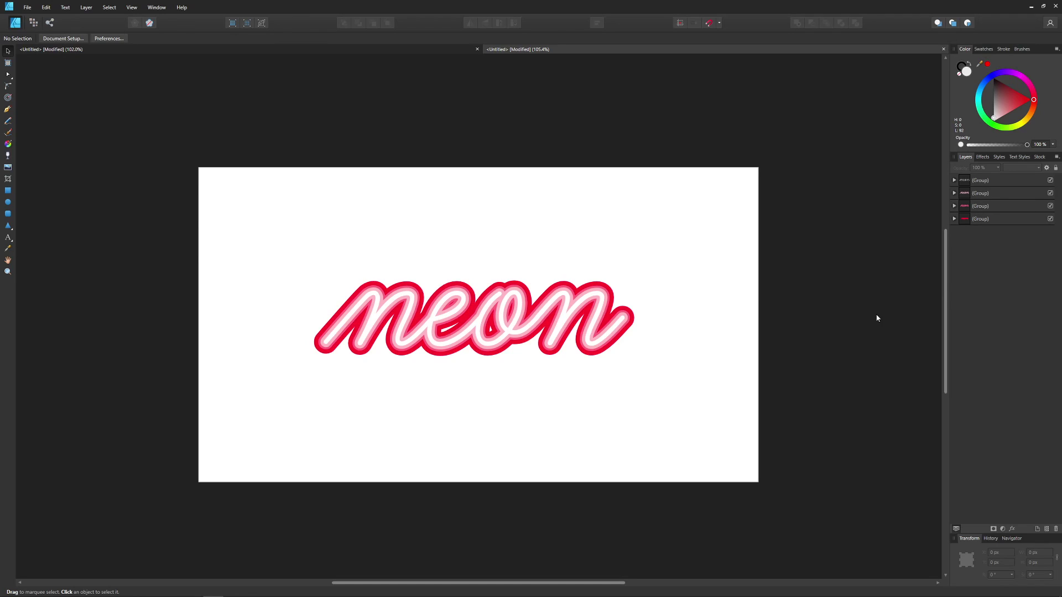
Add a 32.7 px Gaussian Blur to the bottom red neon group
left_click(988, 221)
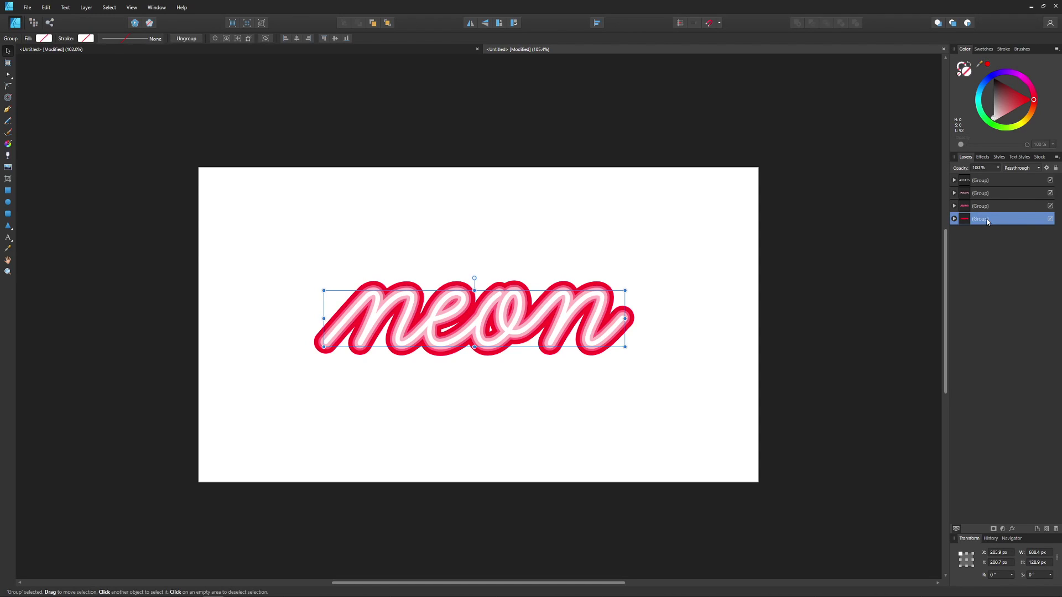
left_click(983, 158)
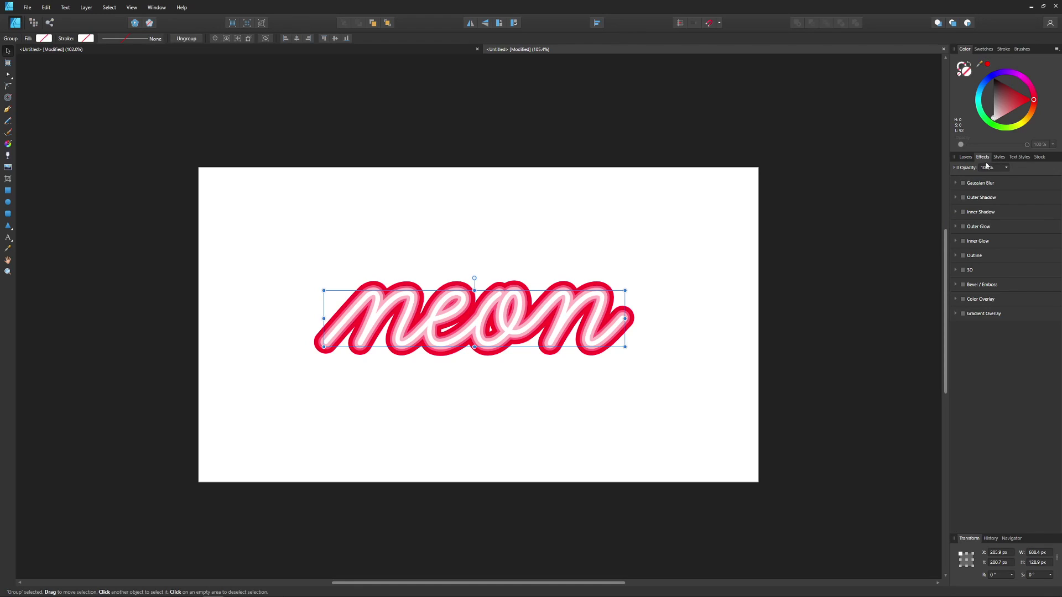
left_click(963, 183)
left_click_drag(978, 201, 1009, 208)
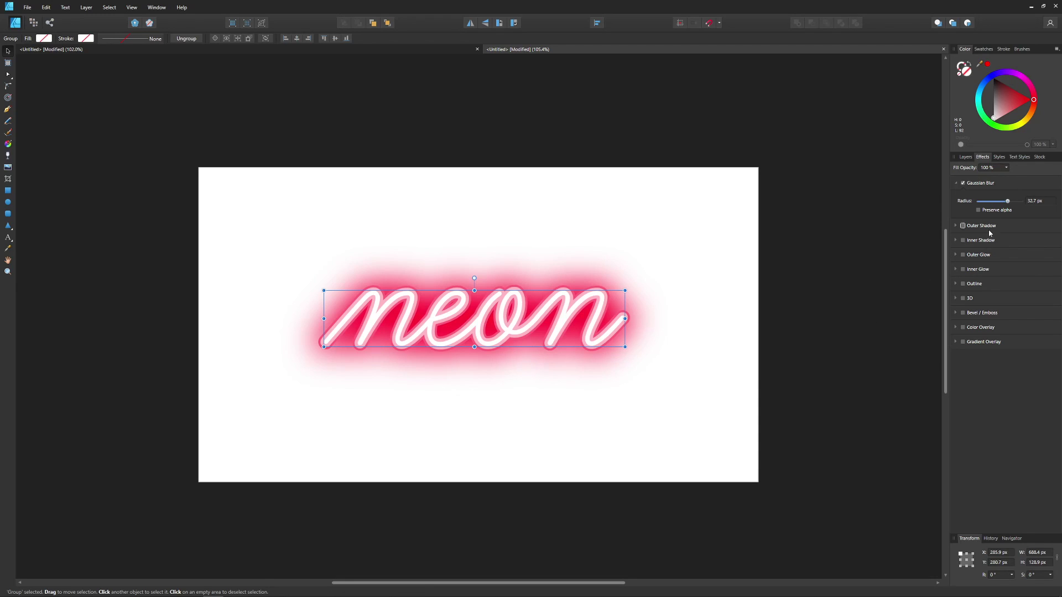
Add a 23.3 px Gaussian Blur to the third neon group
left_click(964, 158)
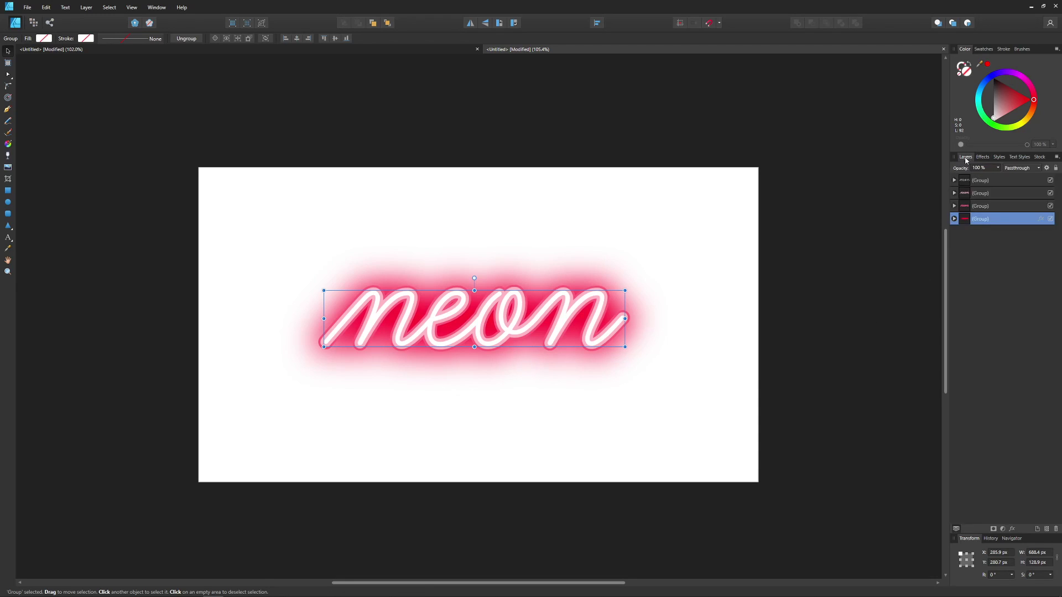
left_click(982, 208)
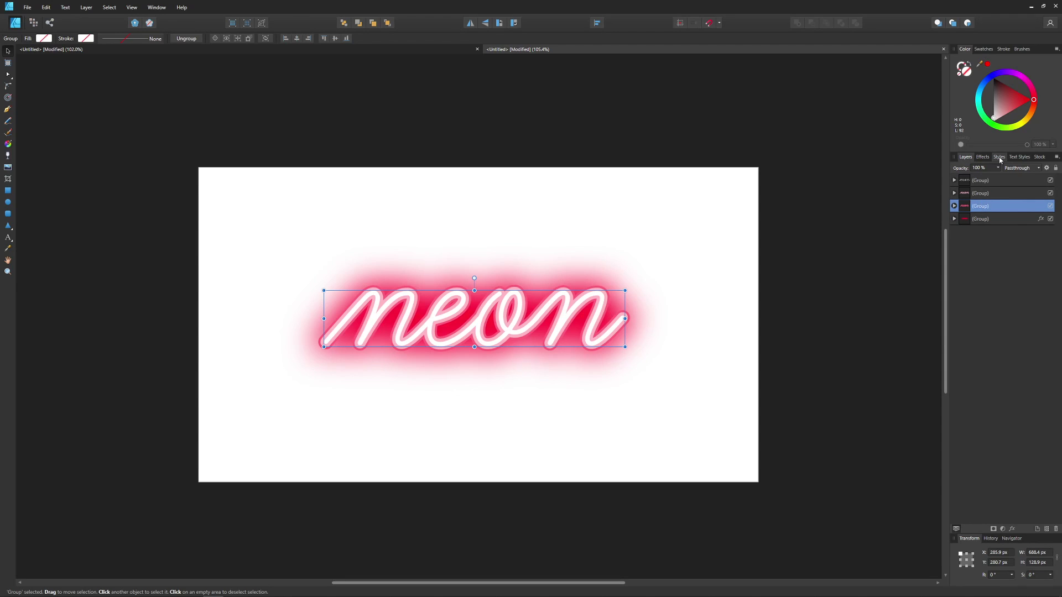
left_click(981, 157)
left_click(963, 183)
left_click_drag(977, 201, 1002, 203)
Add a 6 px Gaussian Blur to the second neon group
left_click(965, 157)
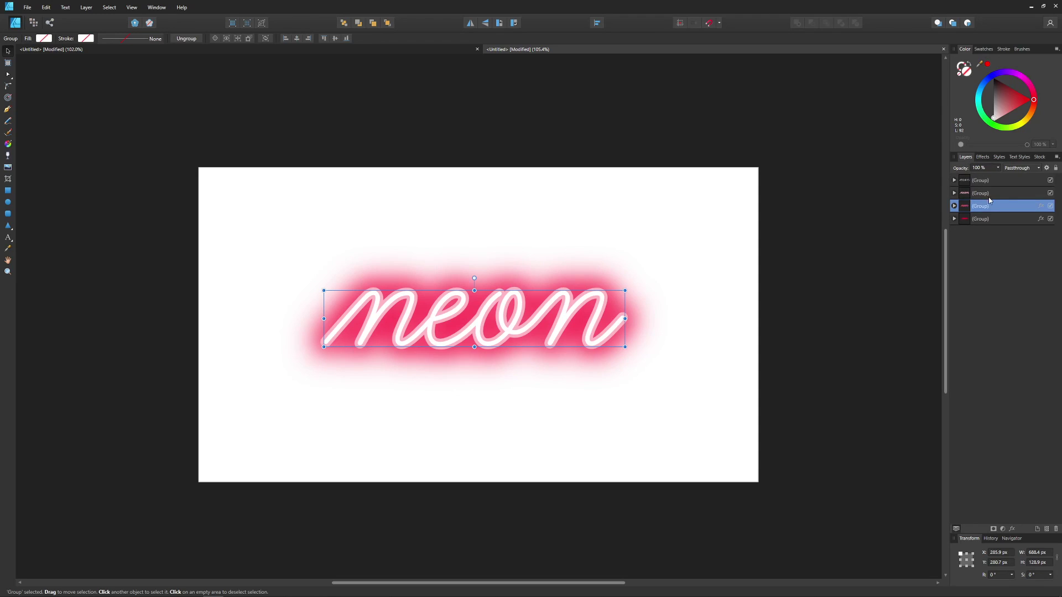
left_click(982, 193)
left_click(982, 157)
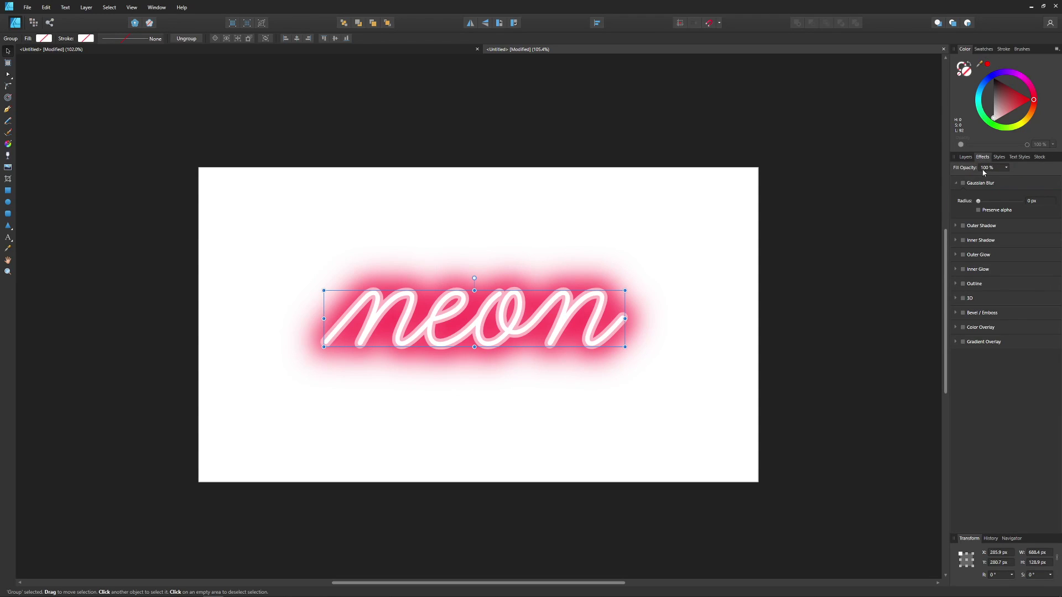
left_click(963, 183)
left_click_drag(979, 202, 993, 205)
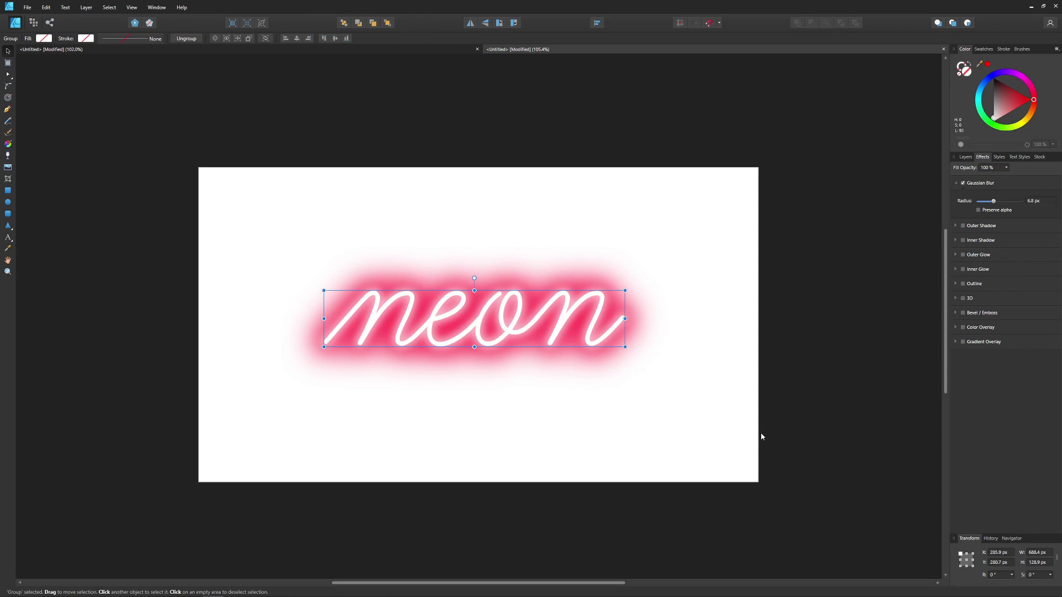
Draw a rectangle over the page and size it to 1280 × 720 px
left_click(664, 230)
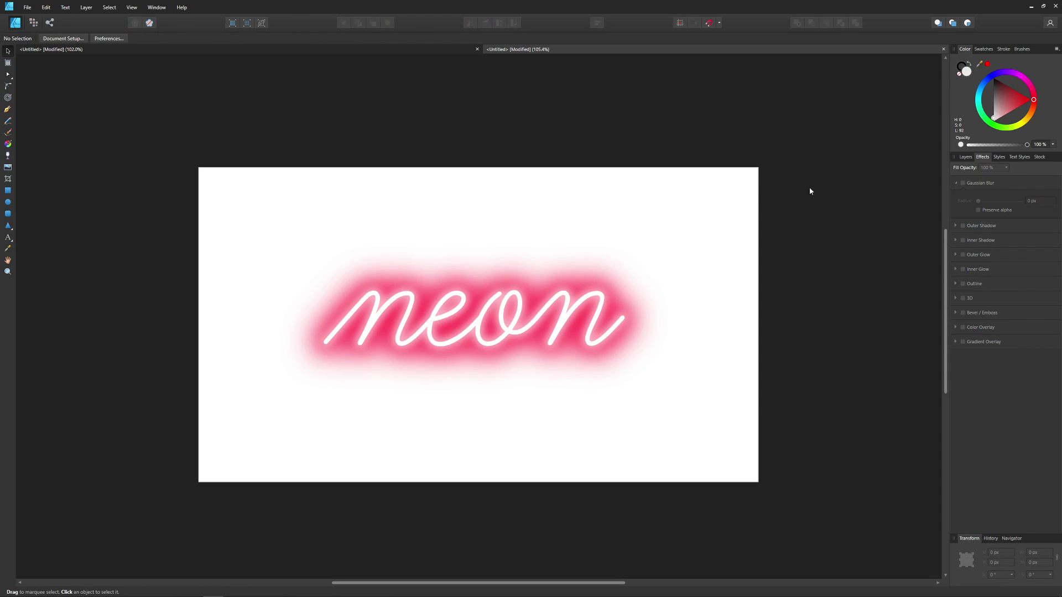
left_click(8, 191)
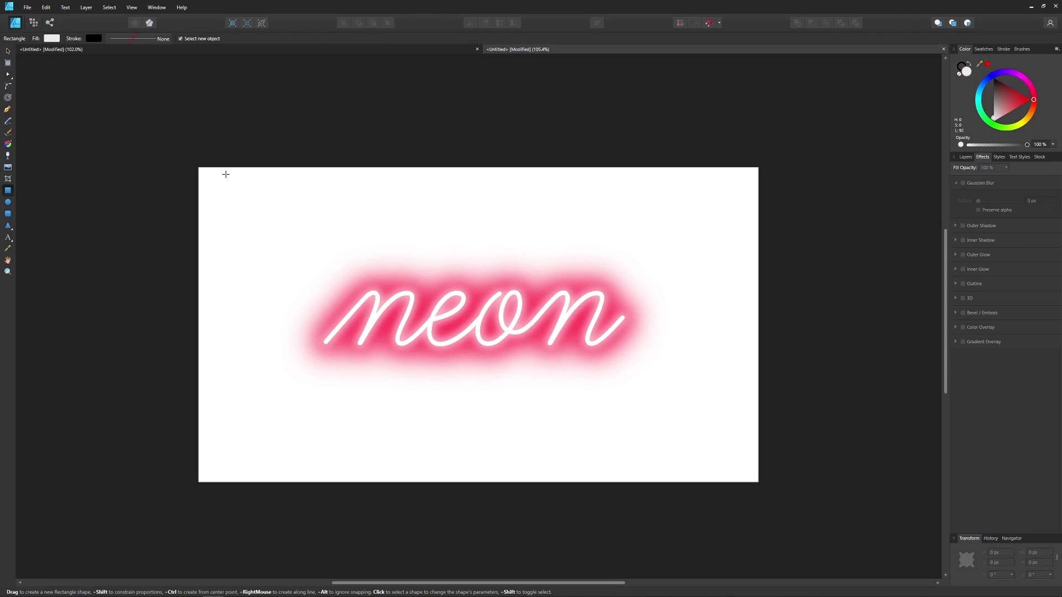
left_click_drag(219, 174, 739, 473)
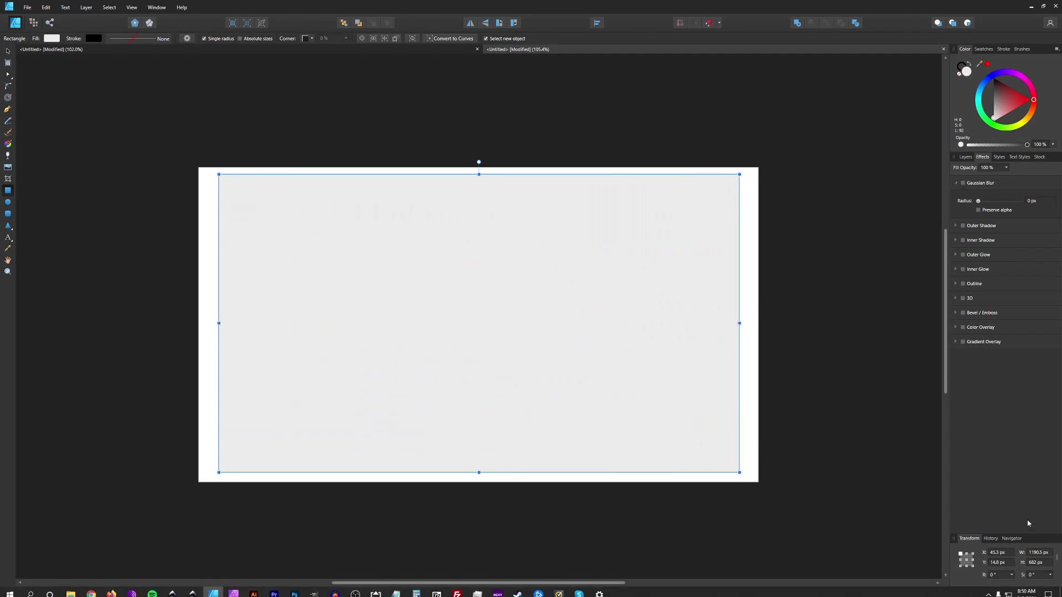
left_click(1042, 552)
type("1280")
key("Tab")
type("7")
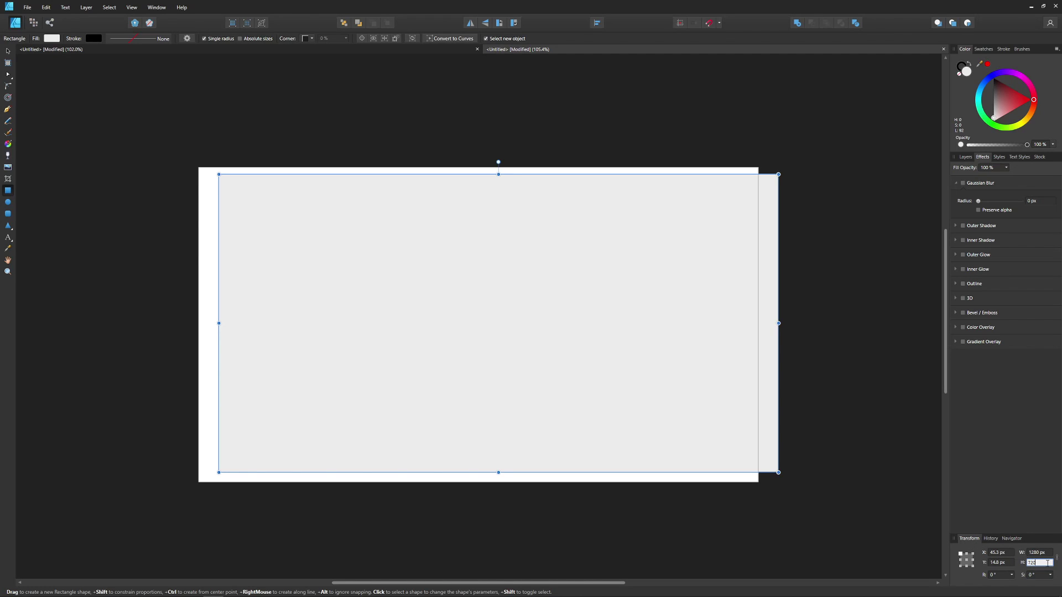
key("Return")
Center the rectangle on the page and move it below the neon lettering groups
left_click(8, 50)
left_click(502, 40)
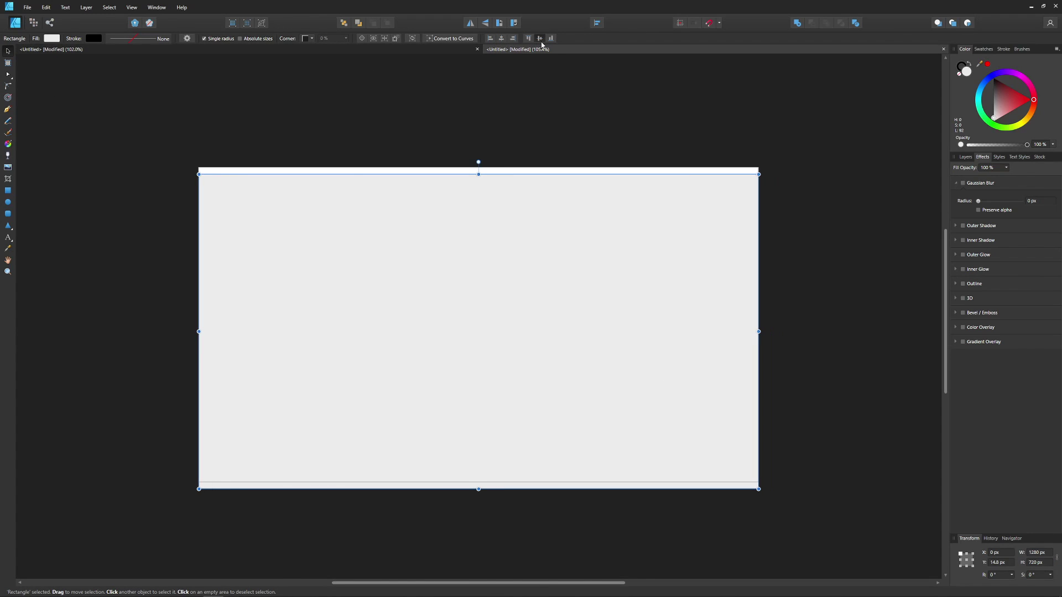
left_click(540, 41)
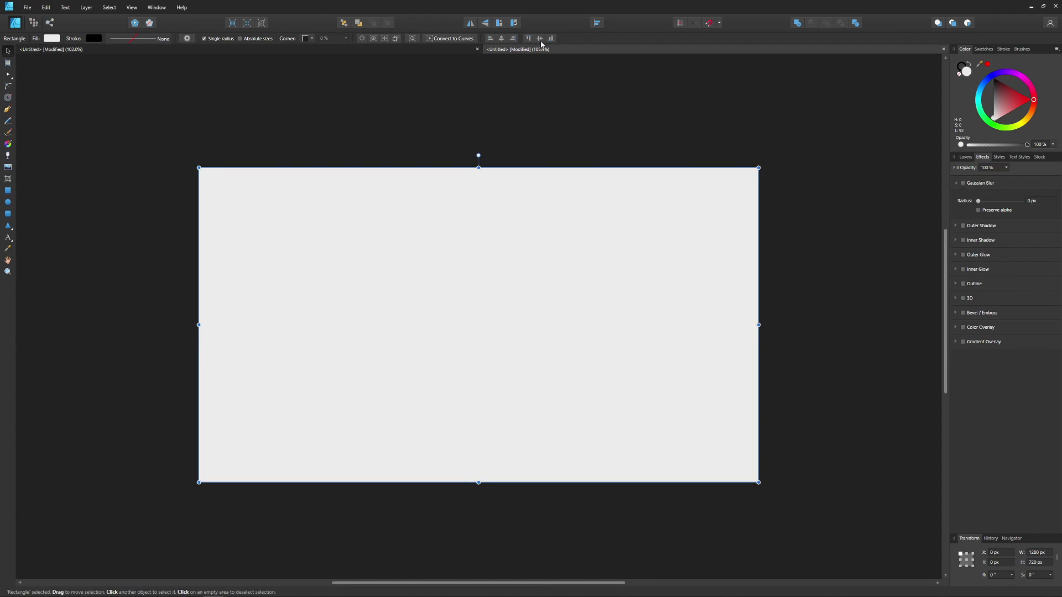
left_click(964, 157)
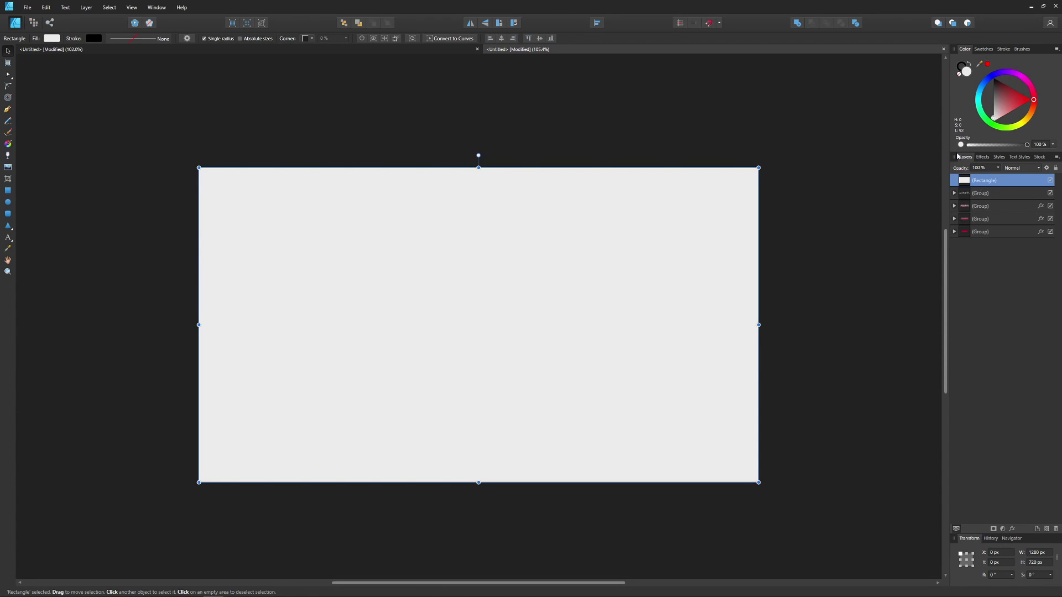
left_click_drag(985, 184, 980, 259)
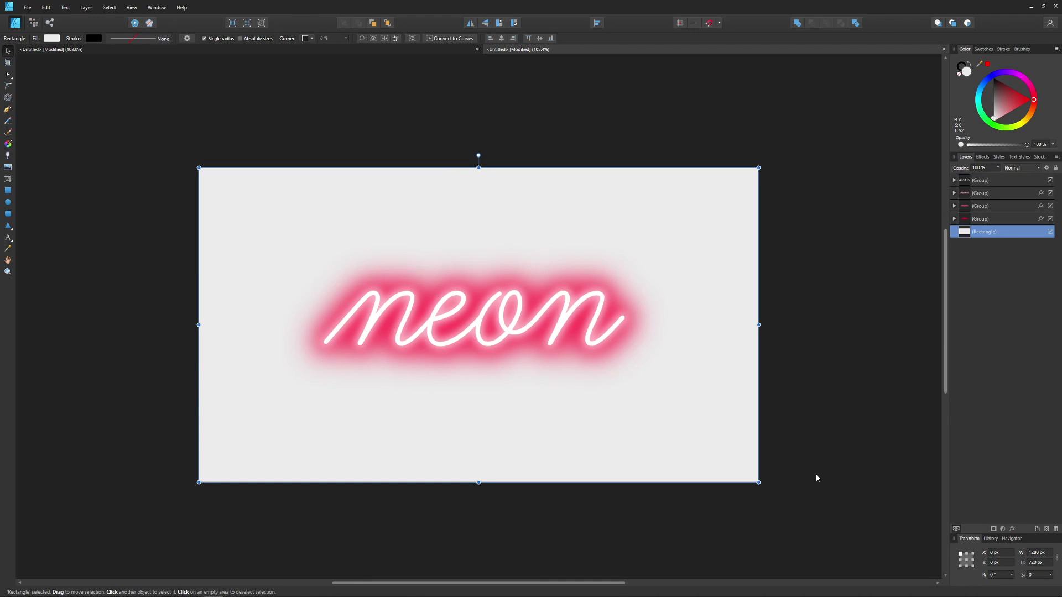
Fill the background rectangle black and switch it to a radial gradient
left_click_drag(998, 111, 993, 78)
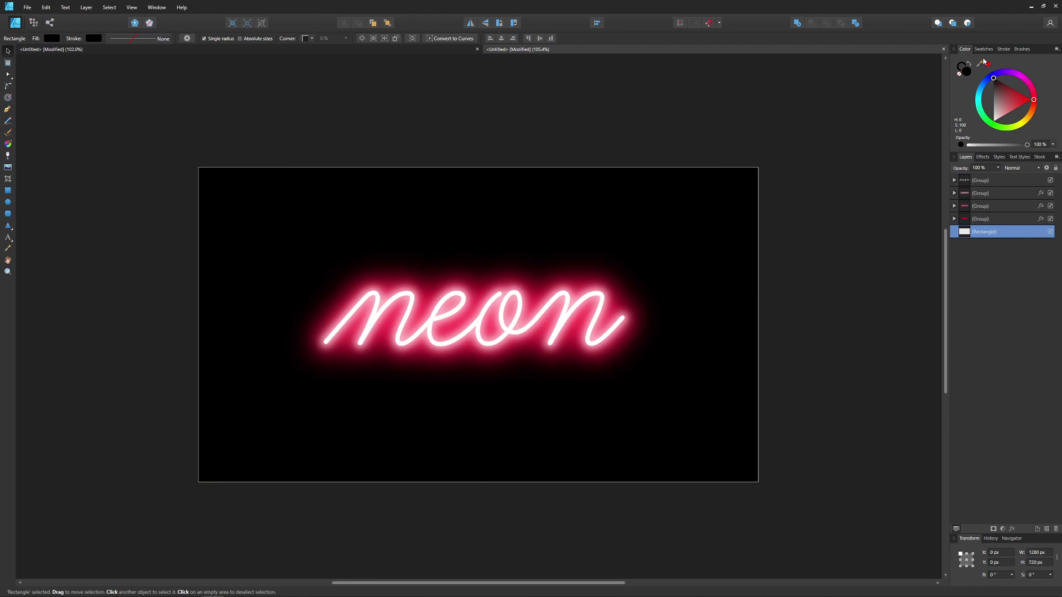
left_click(8, 146)
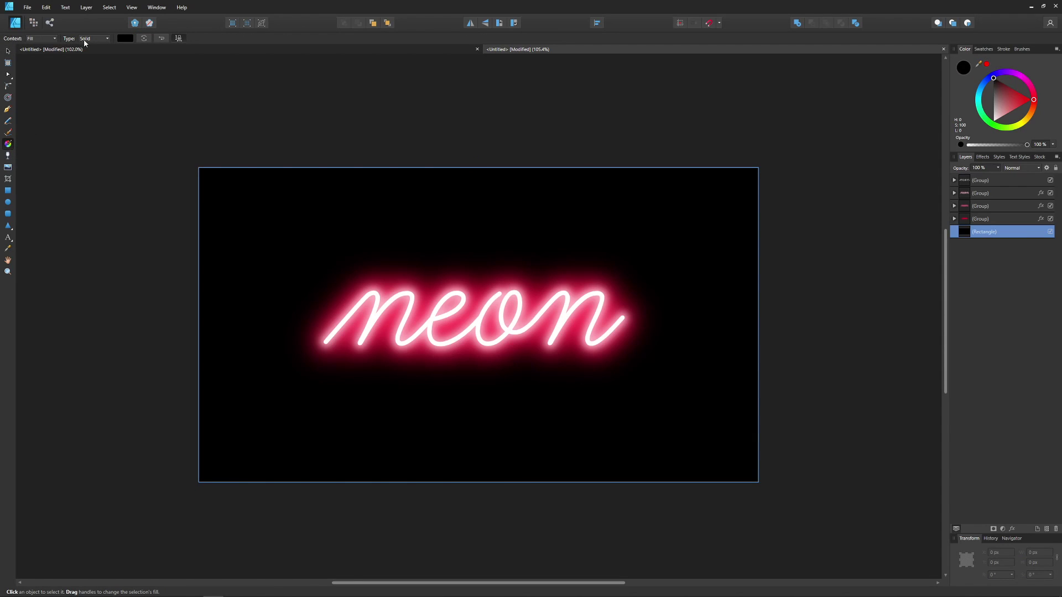
left_click(104, 40)
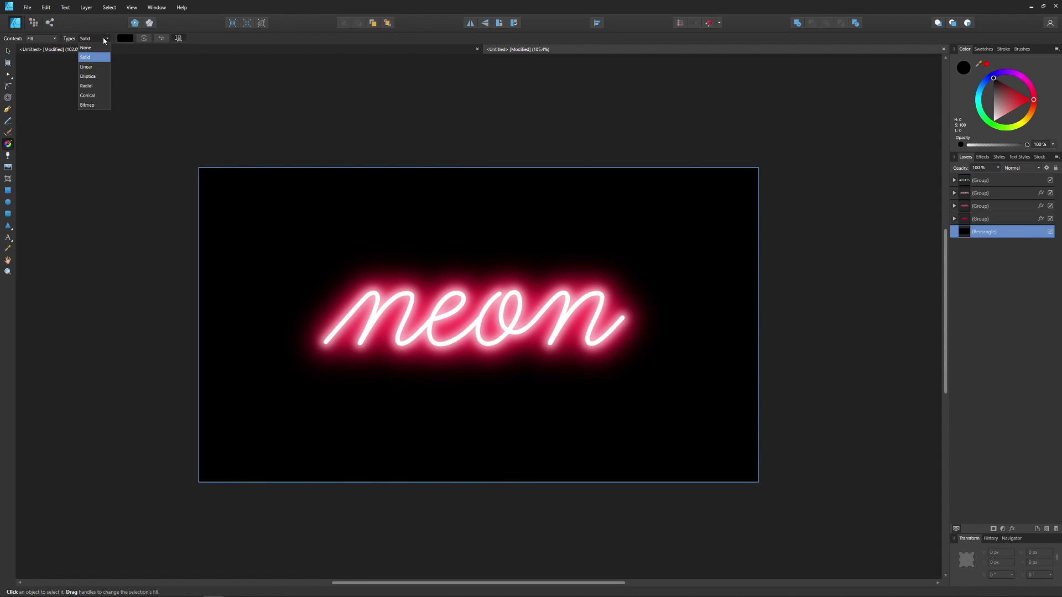
left_click(91, 89)
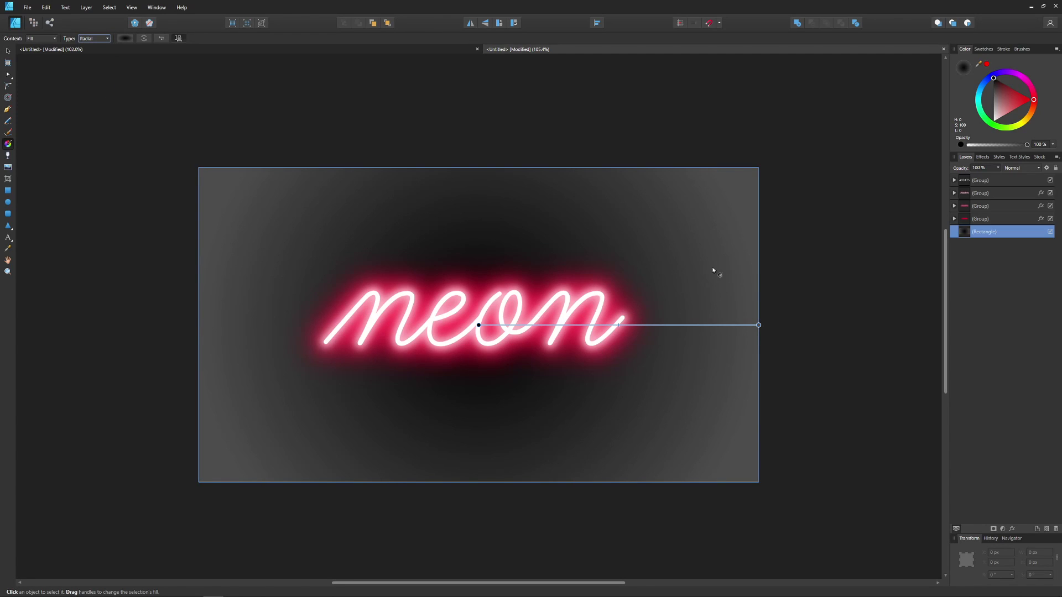
Make the gradient's outer stop black and its centre stop dark red
left_click(758, 325)
left_click_drag(1003, 104, 993, 78)
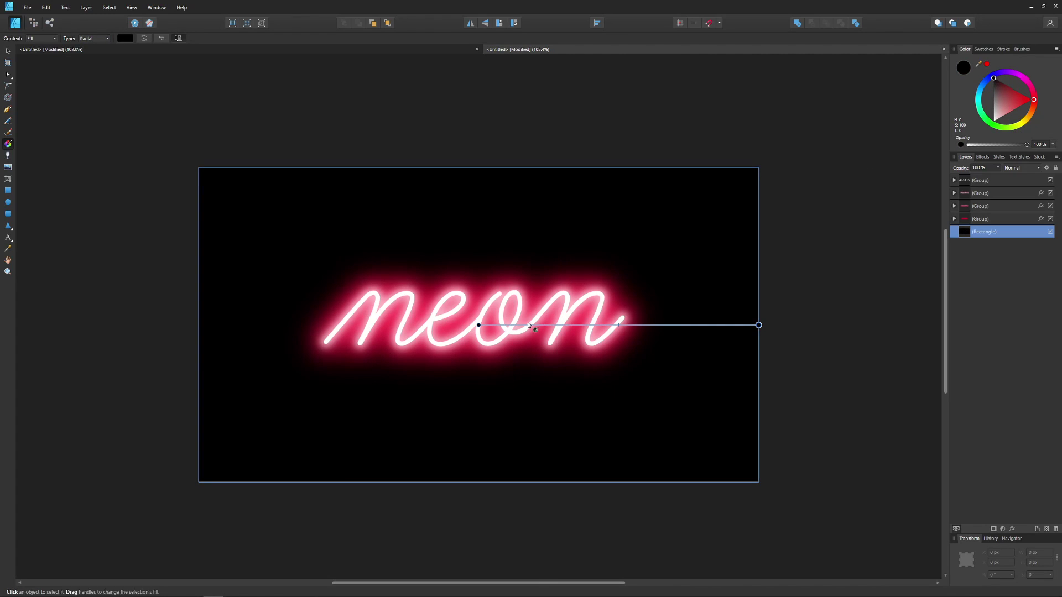
left_click(479, 326)
mouse_move(1023, 100)
left_mouse_down()
mouse_move(1006, 76)
mouse_move(1015, 93)
mouse_move(1006, 81)
mouse_move(1036, 93)
mouse_move(1003, 86)
left_mouse_up()
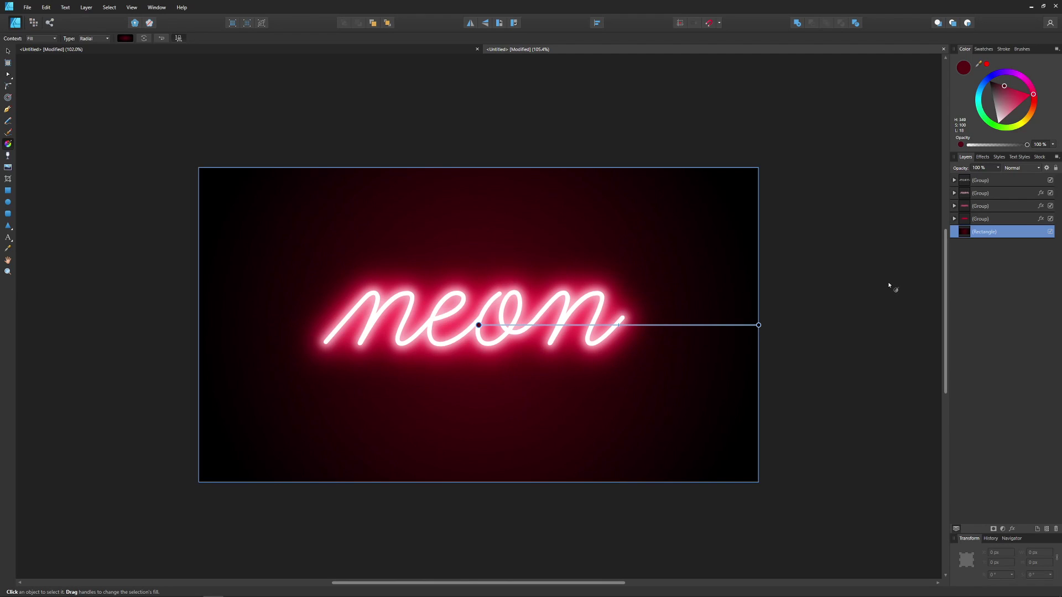
key("v")
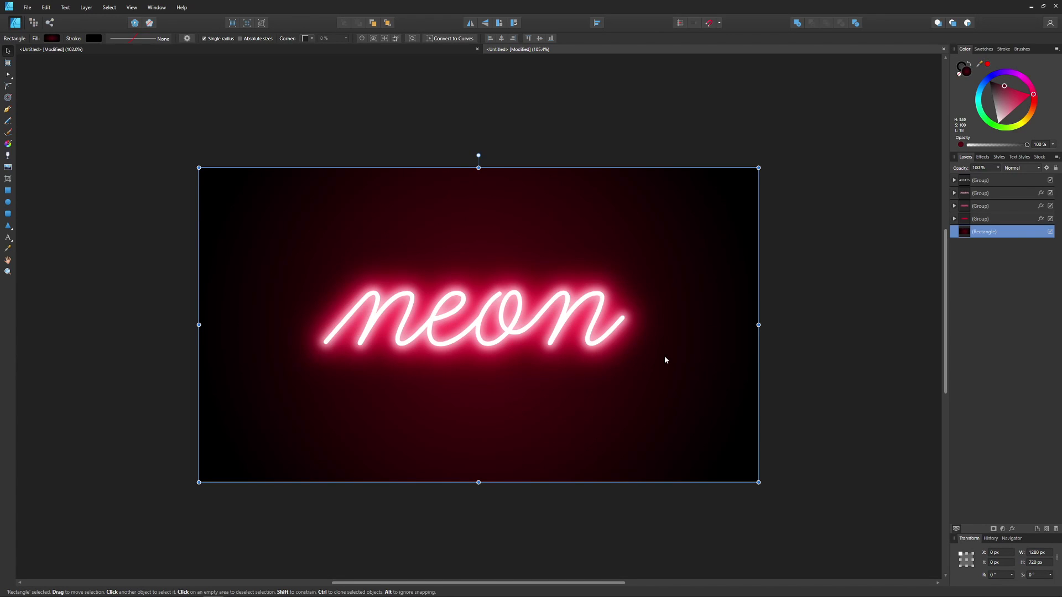
Duplicate the neon lettering group with a slight offset and fill the copy black
scroll(478, 312, "up", 5)
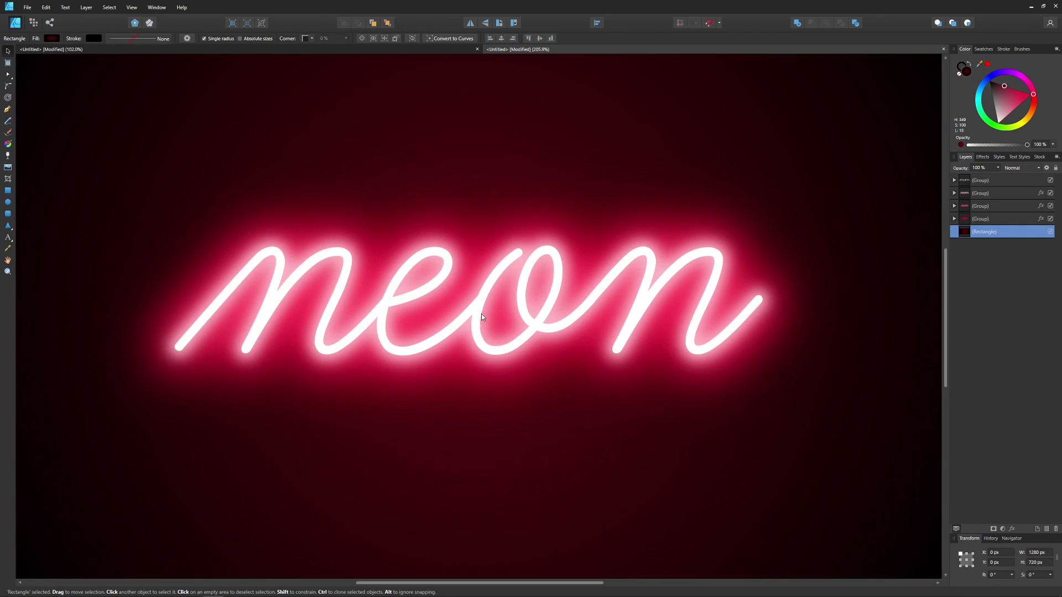
left_click(476, 307)
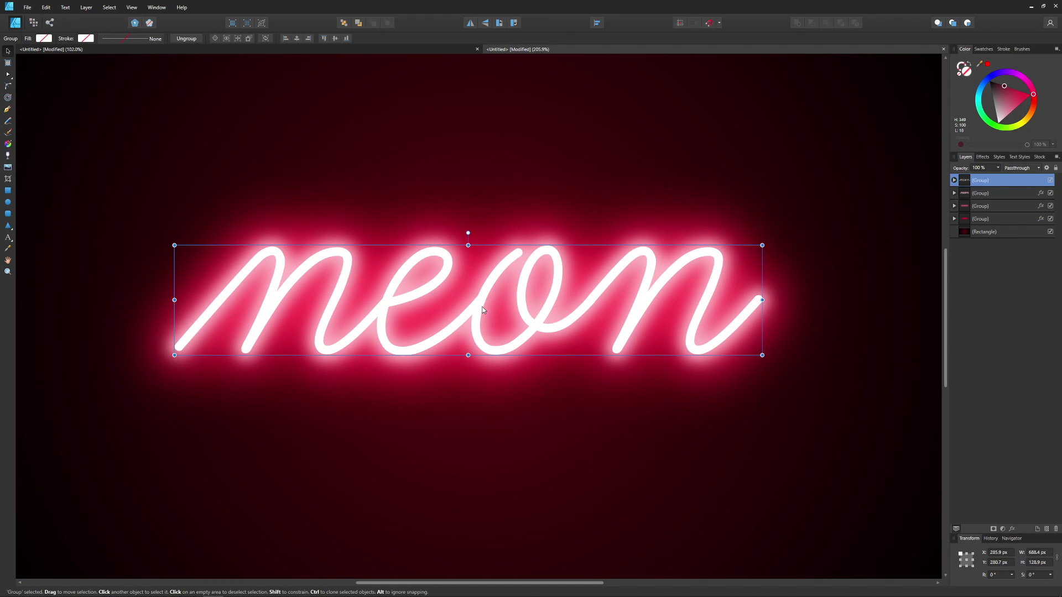
left_click_drag(478, 305, 484, 316)
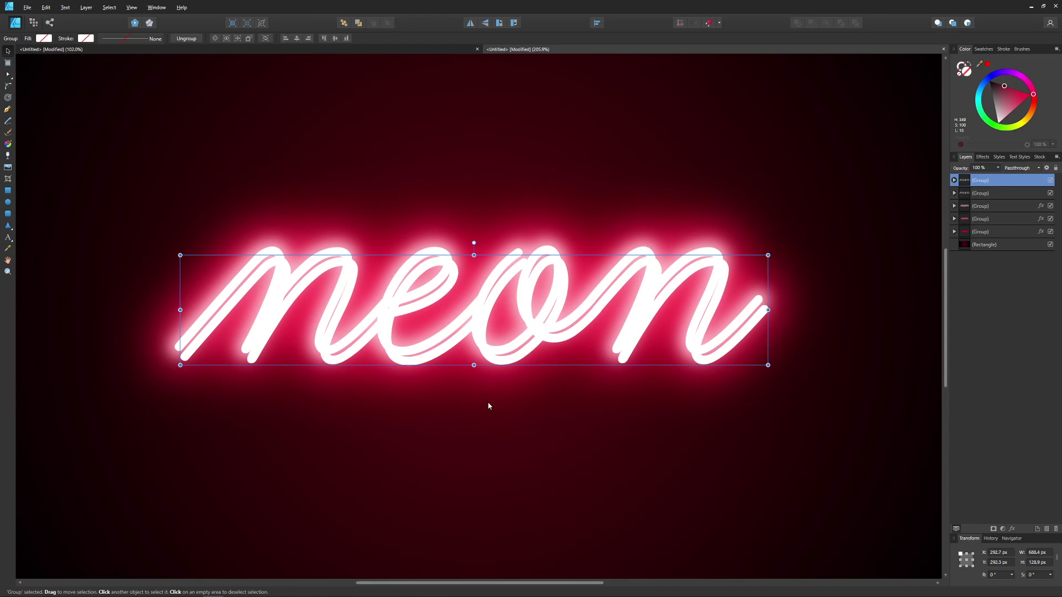
left_click(989, 81)
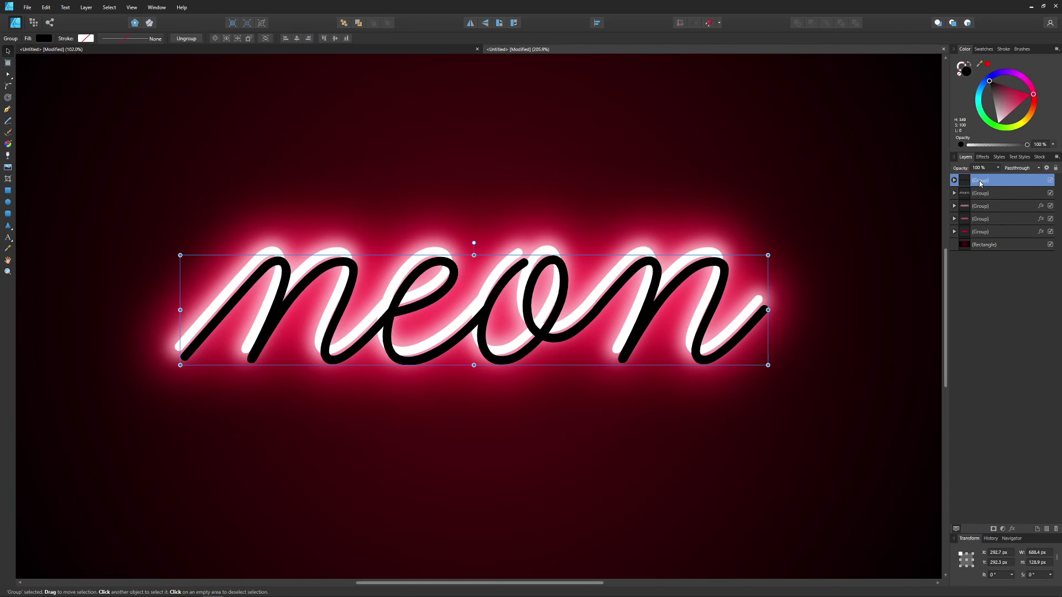
Move the black copy behind the glowing letters, nudge it down-right, and set opacity to 44%
double_click(998, 183)
mouse_move(968, 183)
left_mouse_down()
mouse_move(955, 185)
mouse_move(960, 200)
left_mouse_up()
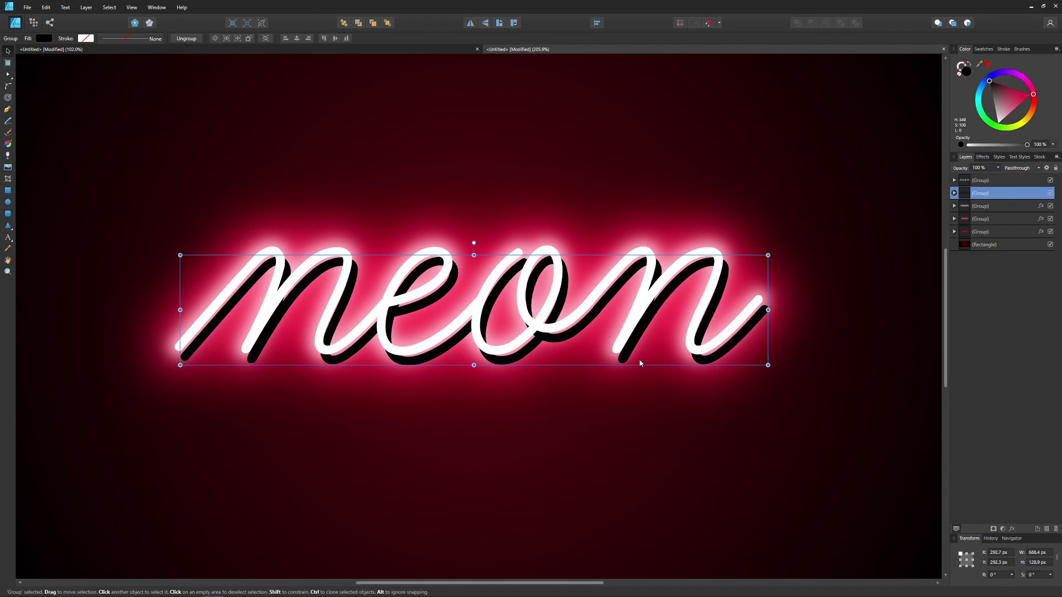
left_click_drag(639, 361, 638, 359)
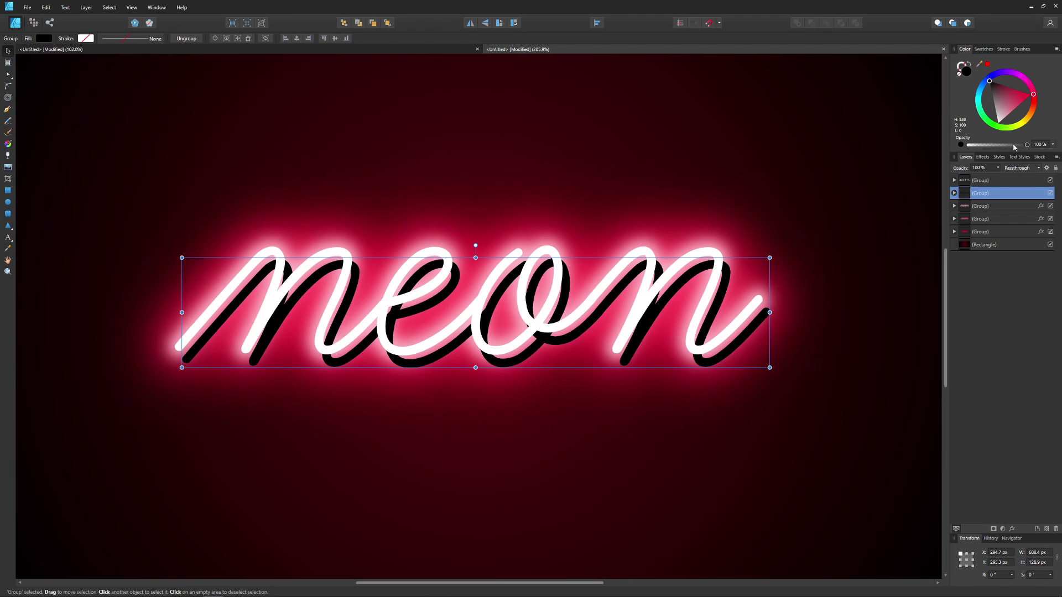
left_click_drag(1015, 146, 995, 145)
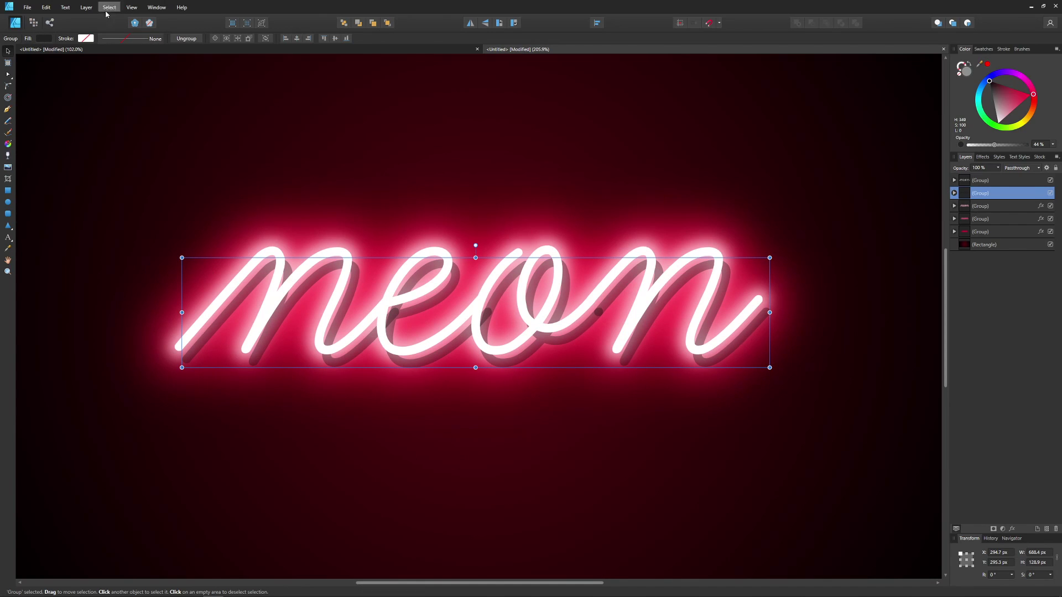
Ungroup the shadow, merge its four curves with Geometry > Add, and nudge it slightly down-right
left_click(87, 7)
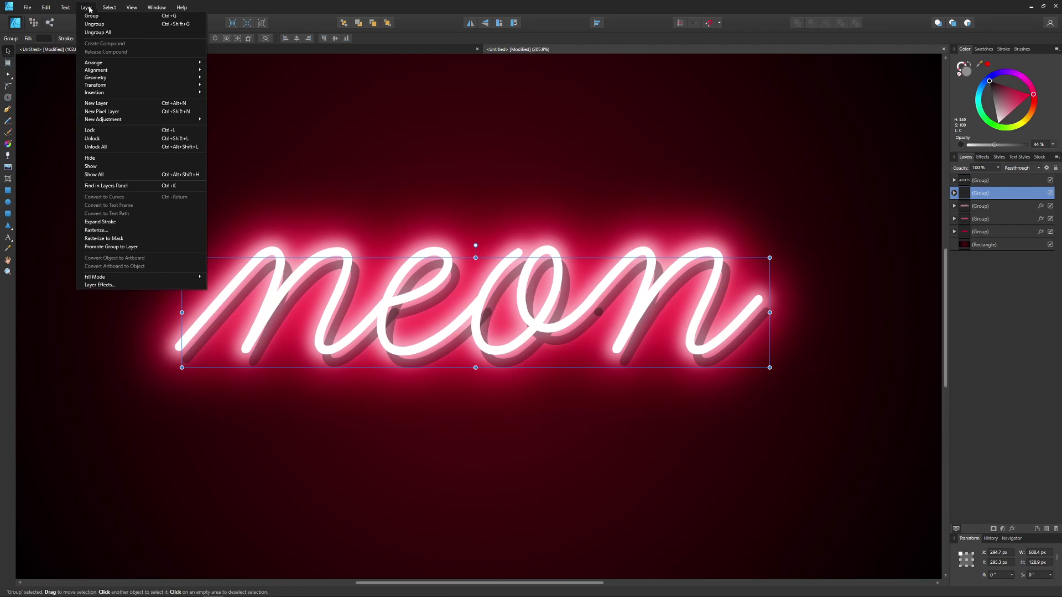
left_click(100, 32)
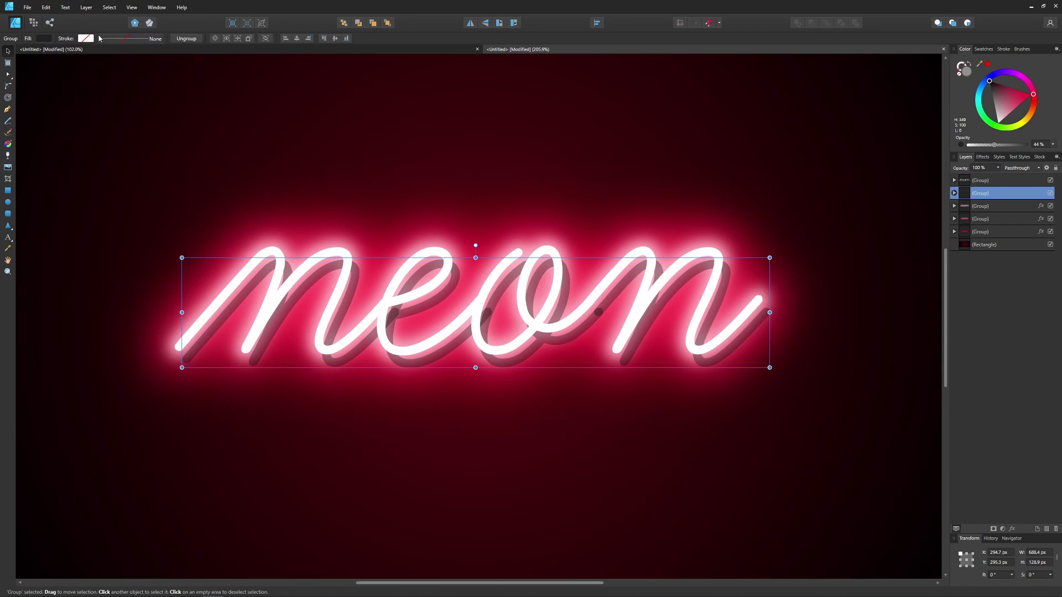
left_click(87, 8)
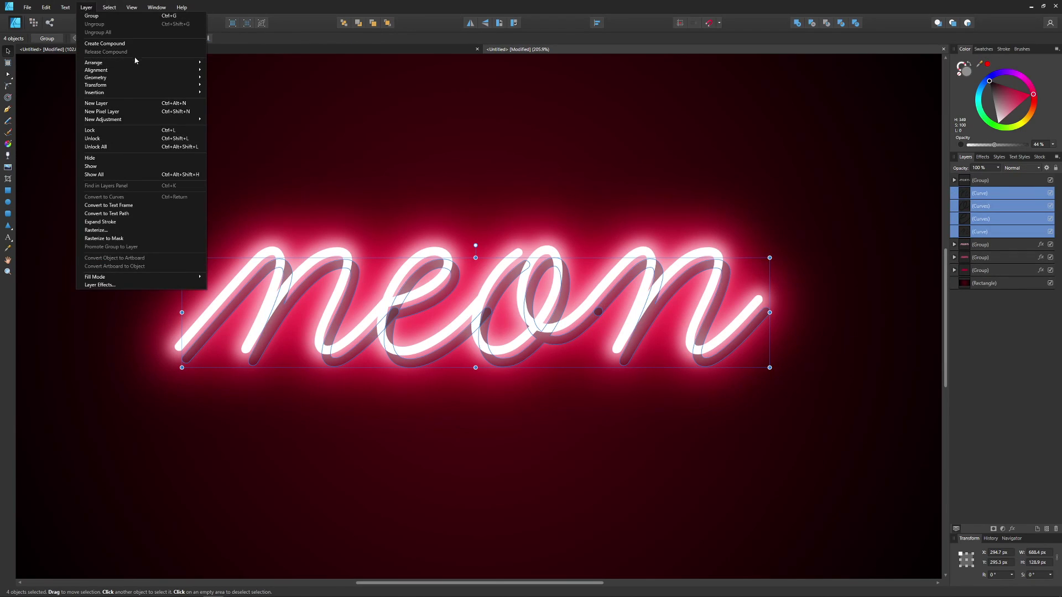
mouse_move(138, 81)
left_click(221, 78)
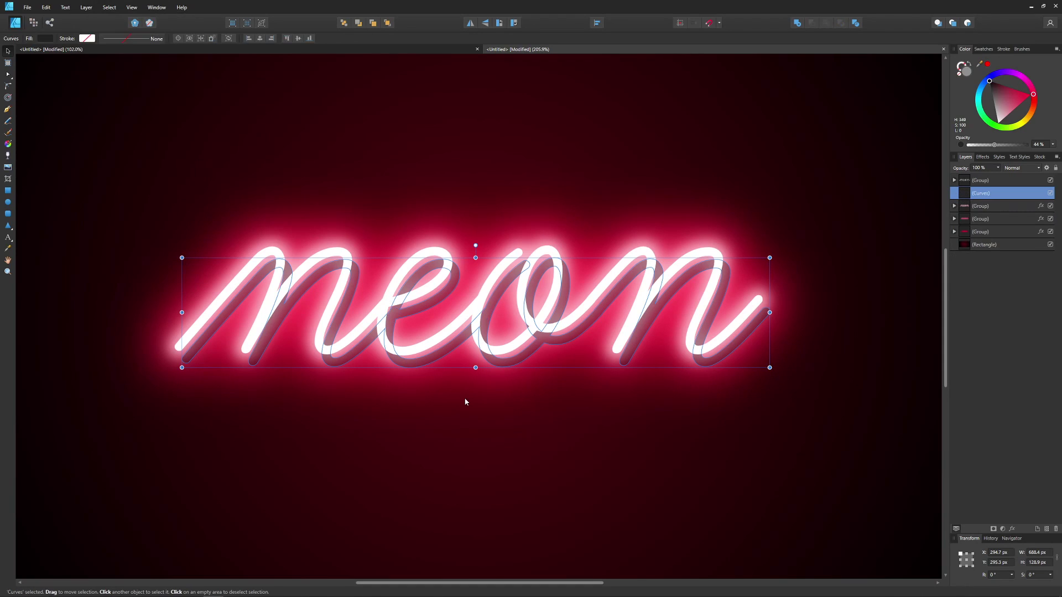
left_click_drag(738, 275, 743, 277)
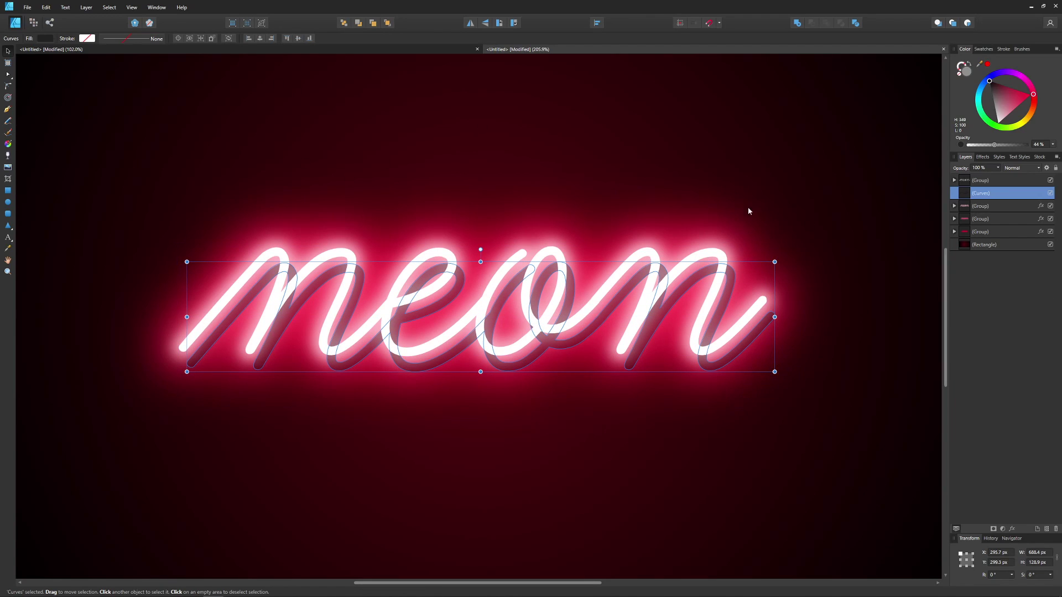
left_click(699, 213)
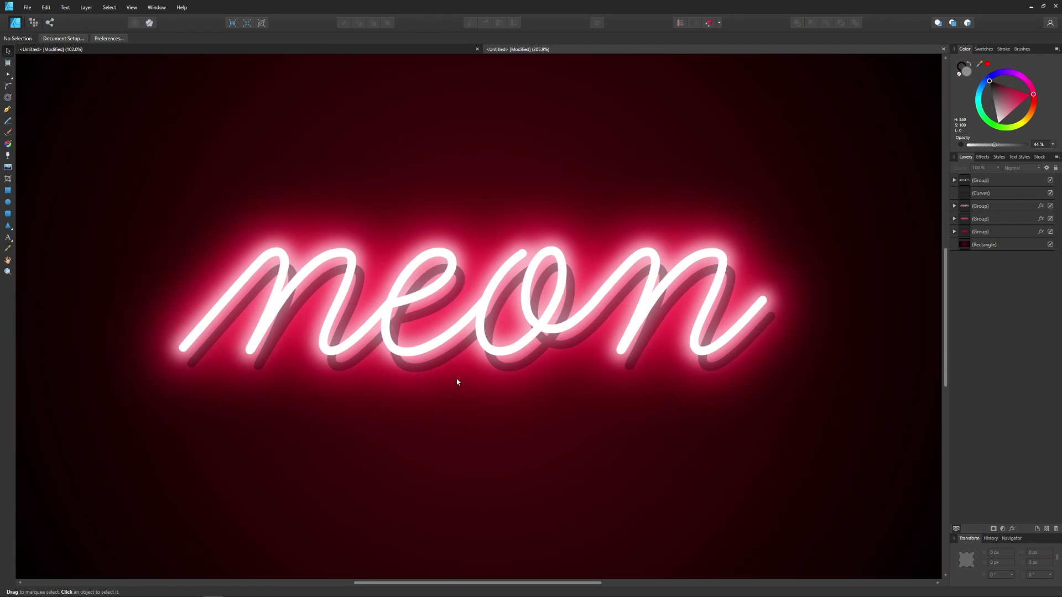
Zoom out to view the whole neon artwork with its shadow and radial background
scroll(455, 377, "down", 5)
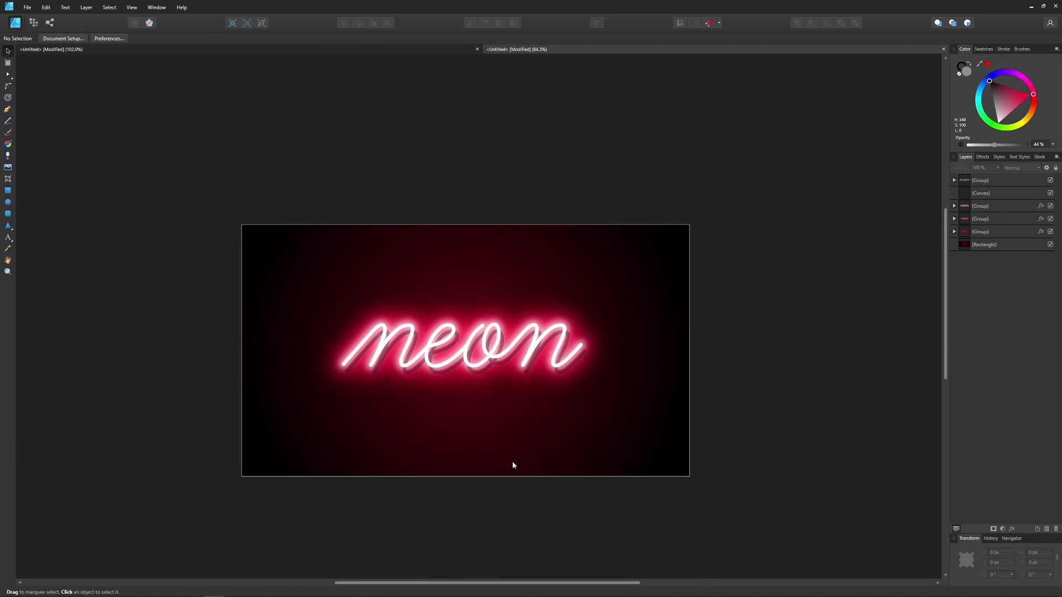